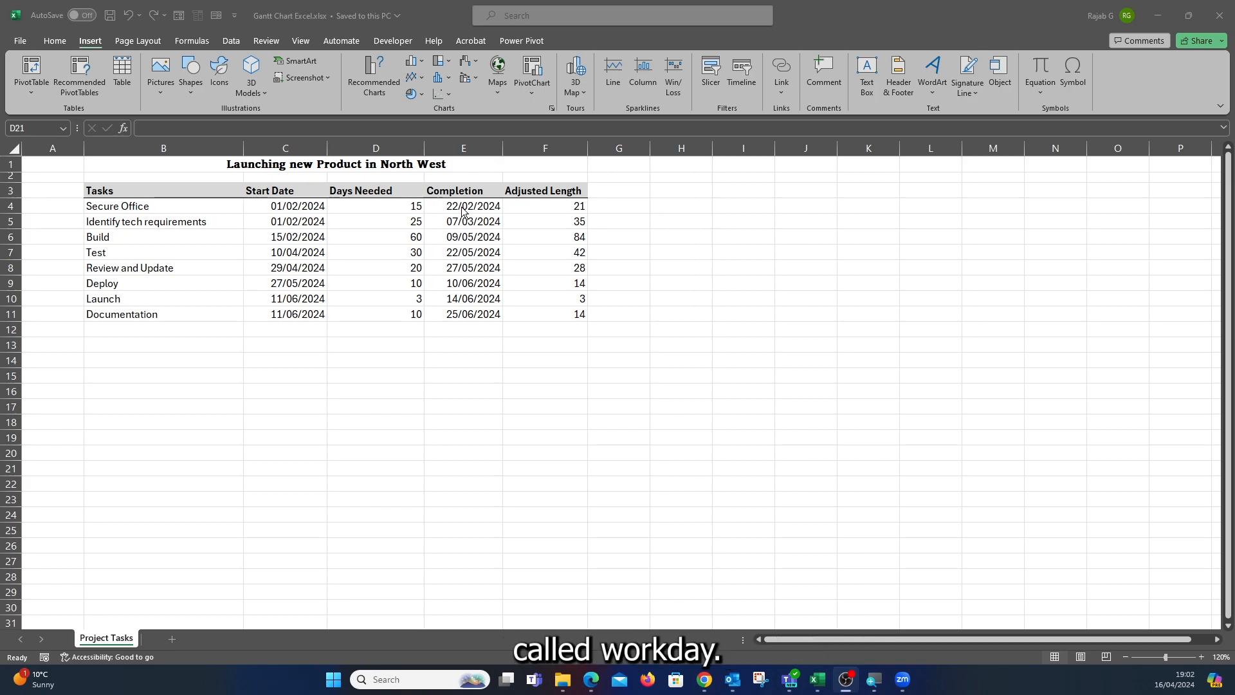
# Examine the WORKDAY formula and its arguments in the Completion column for the task dates.
pyautogui.click(459, 207)
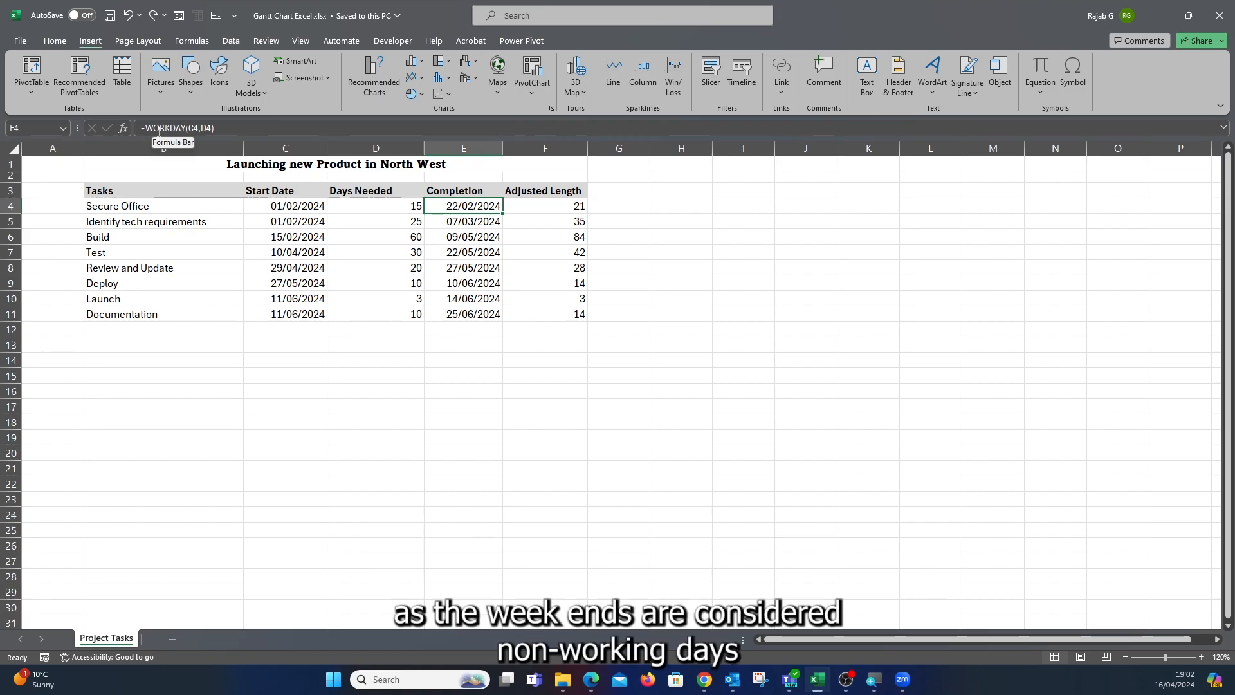
pyautogui.click(125, 126)
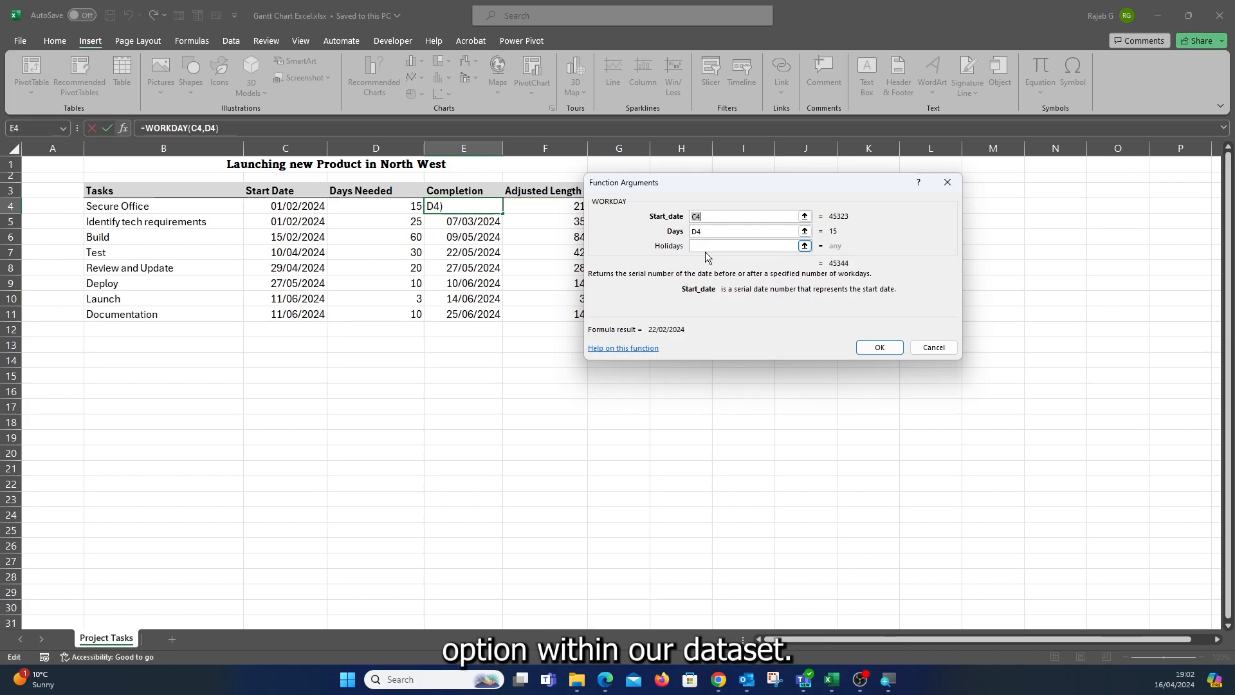
pyautogui.click(895, 348)
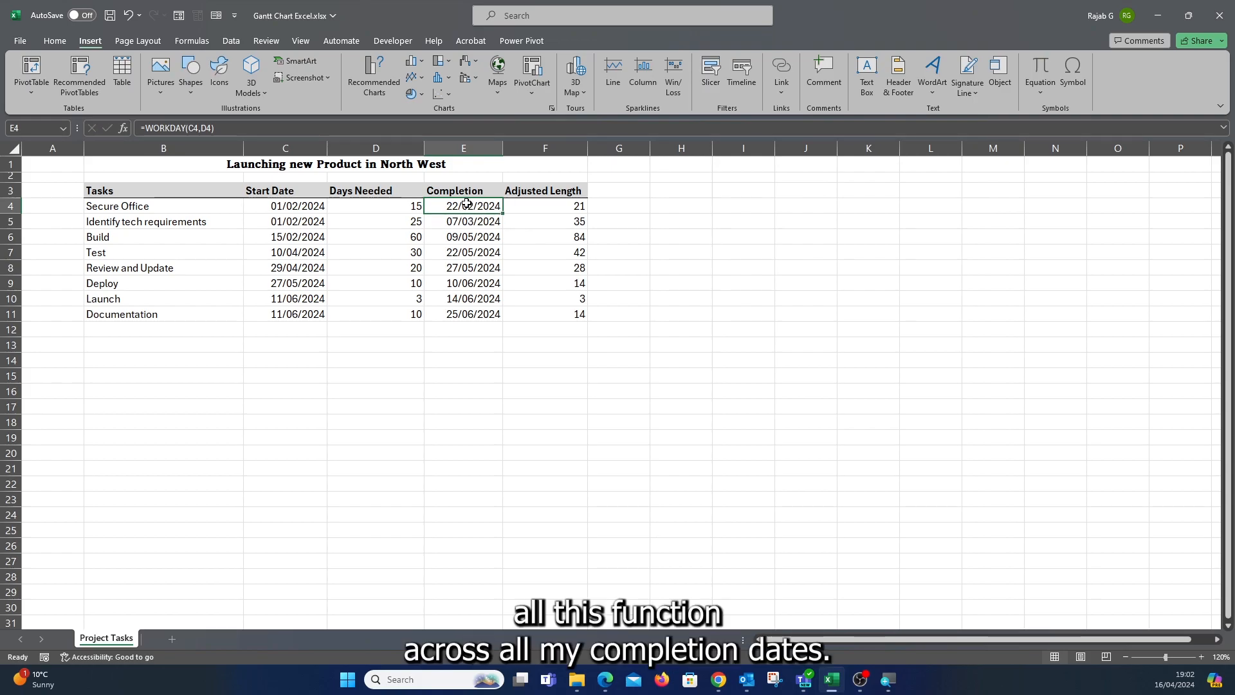
pyautogui.moveTo(463, 206); pyautogui.dragTo(475, 316)
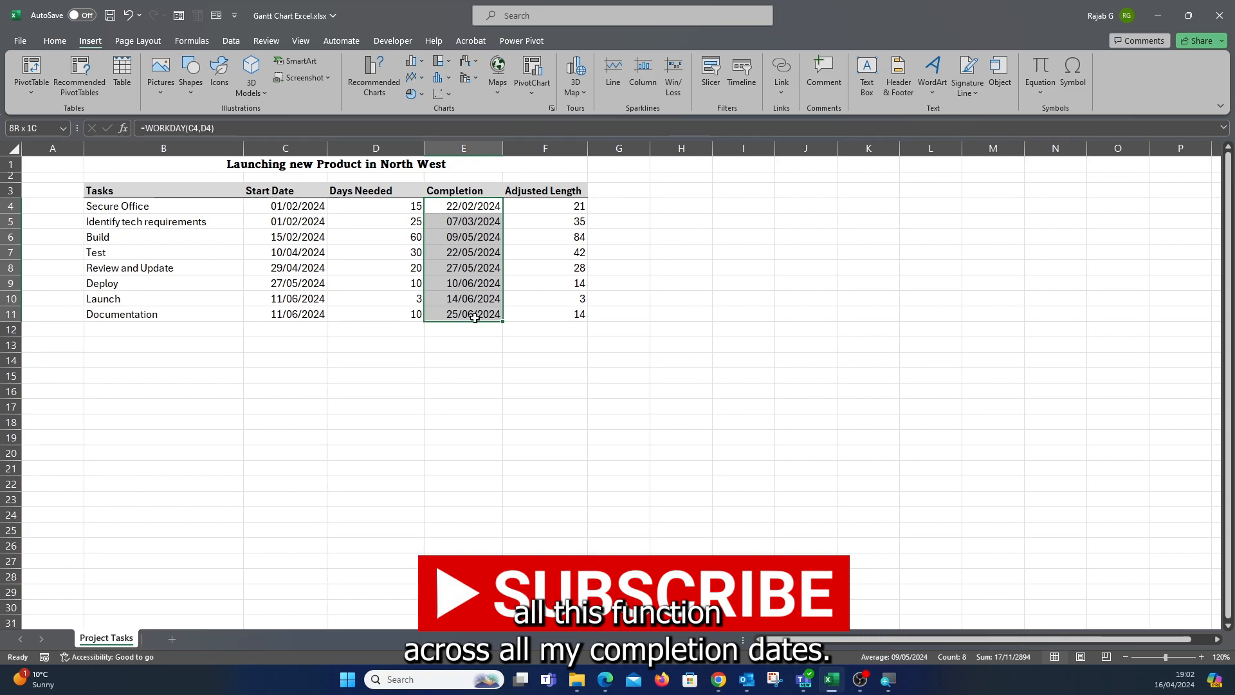
pyautogui.click(436, 375)
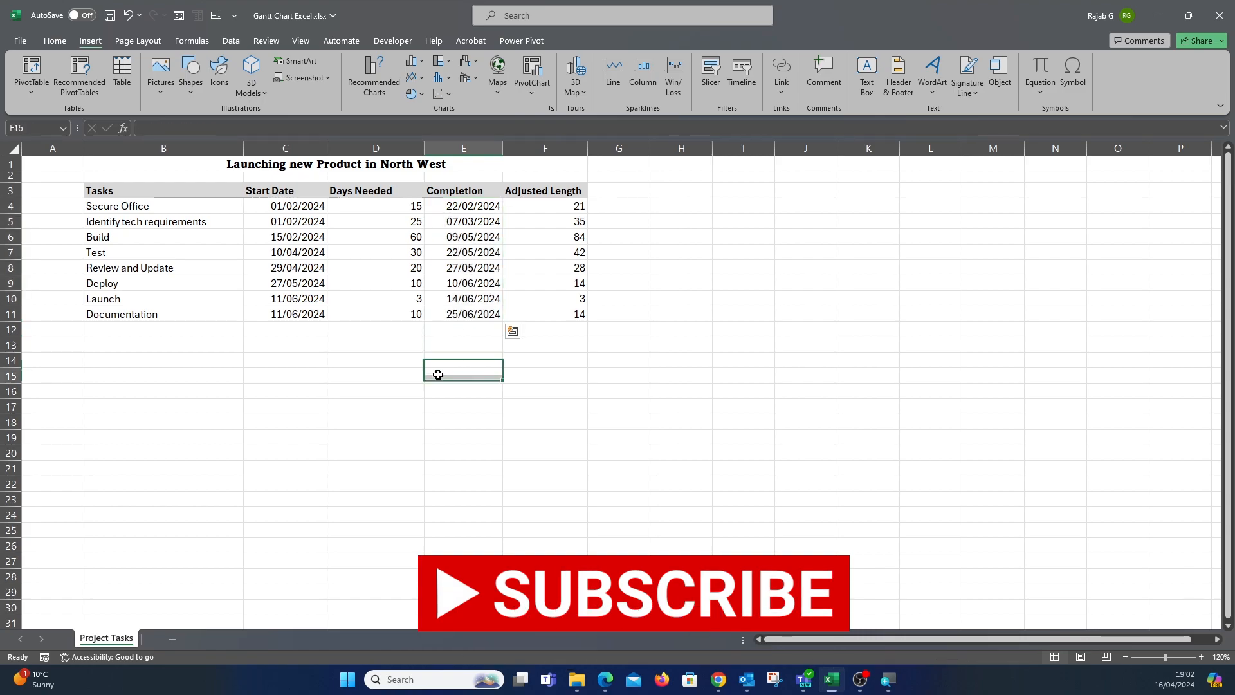
# Inspect the Adjusted Length formula subtracting the start date from the completion date.
pyautogui.click(560, 204)
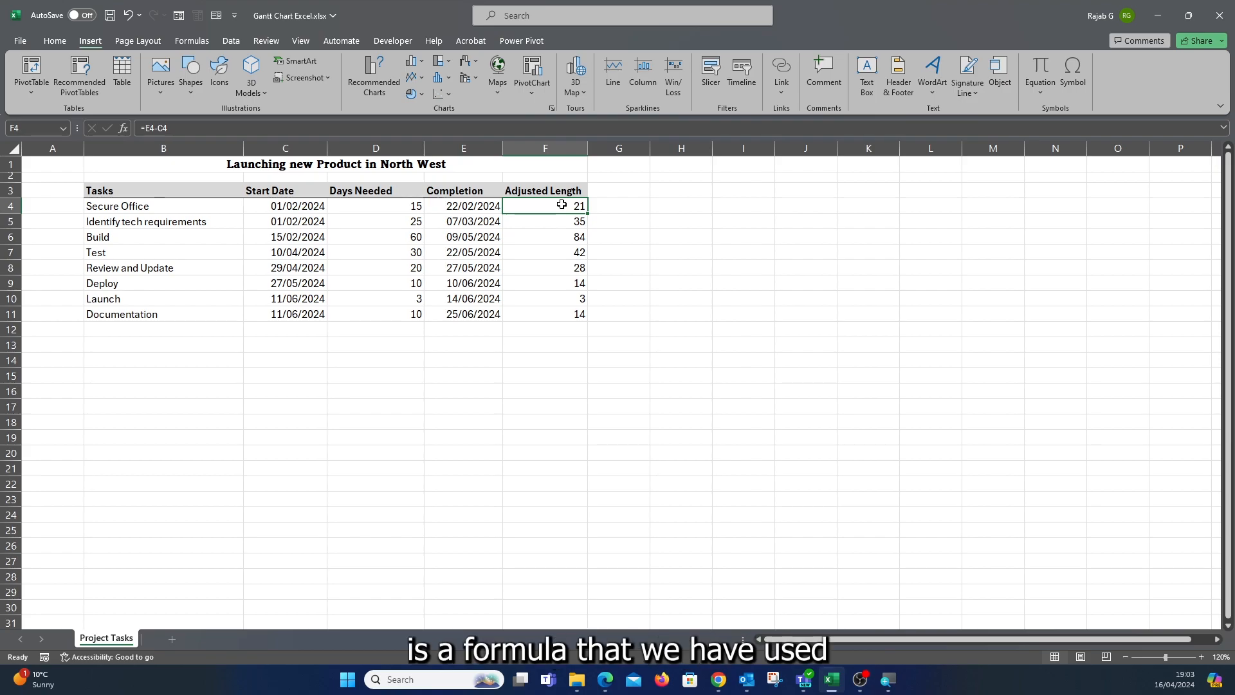
pyautogui.doubleClick(561, 205)
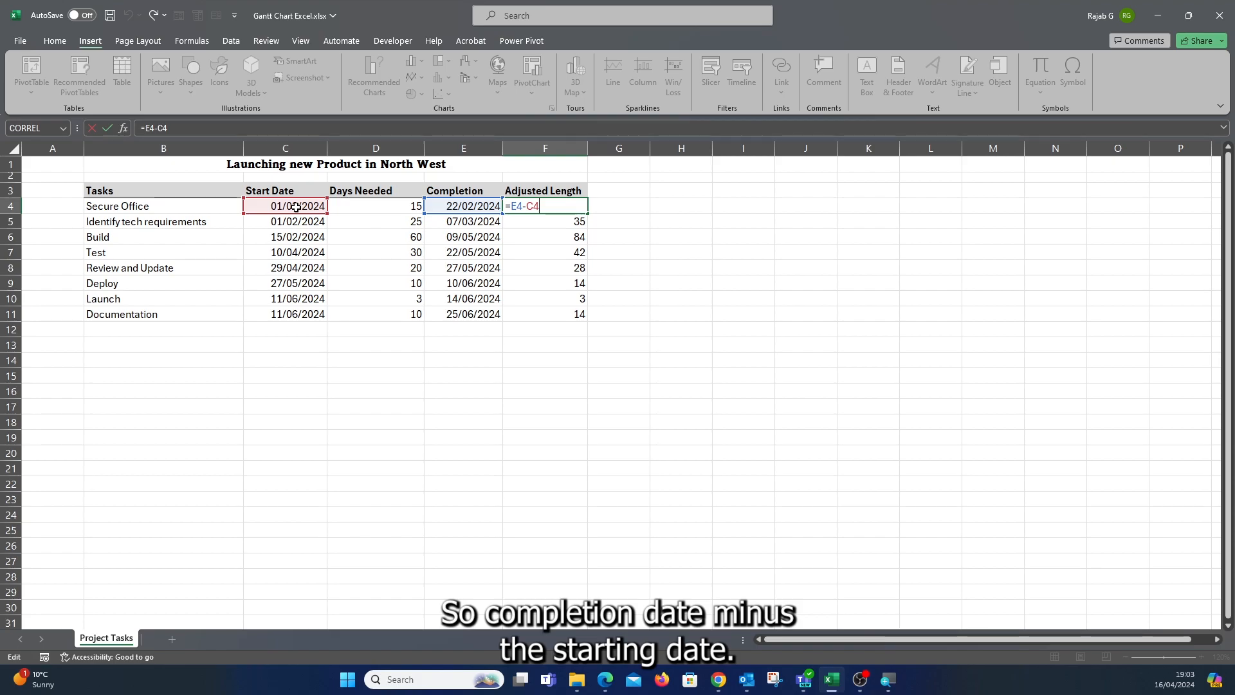
pyautogui.press('Return')
pyautogui.click(555, 202)
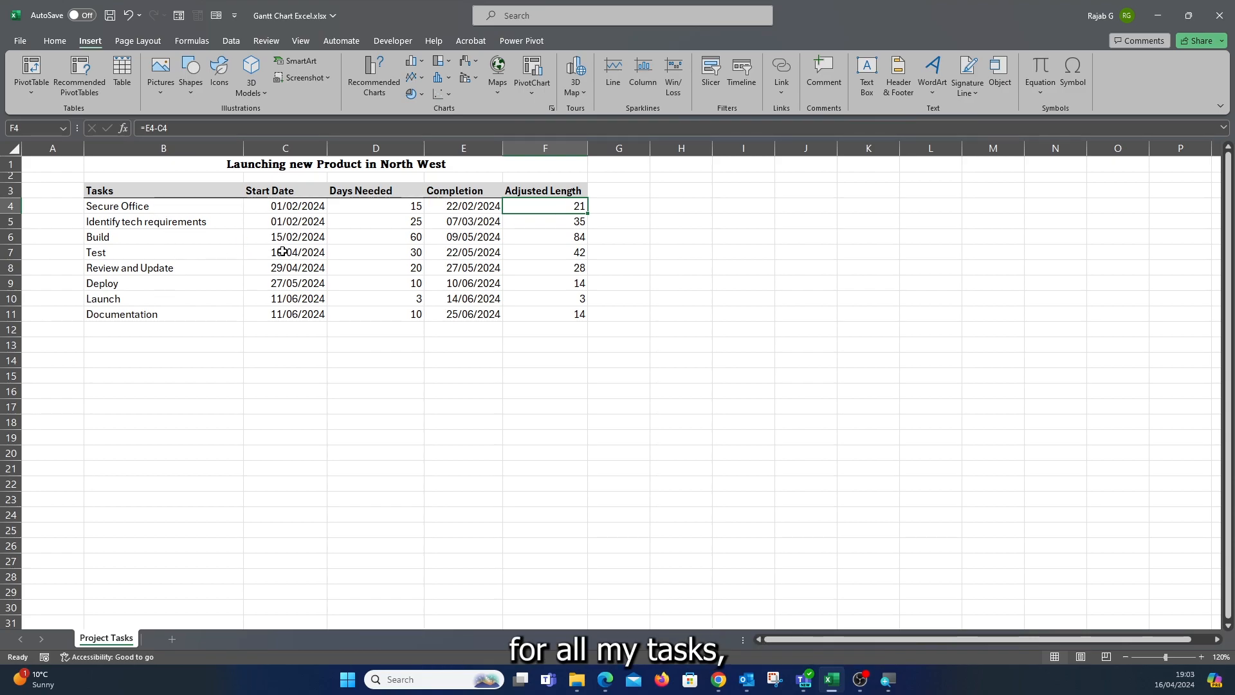
# Format the Start Date cells C4:C11 as General numbers.
pyautogui.click(278, 205)
pyautogui.moveTo(280, 239); pyautogui.dragTo(293, 317)
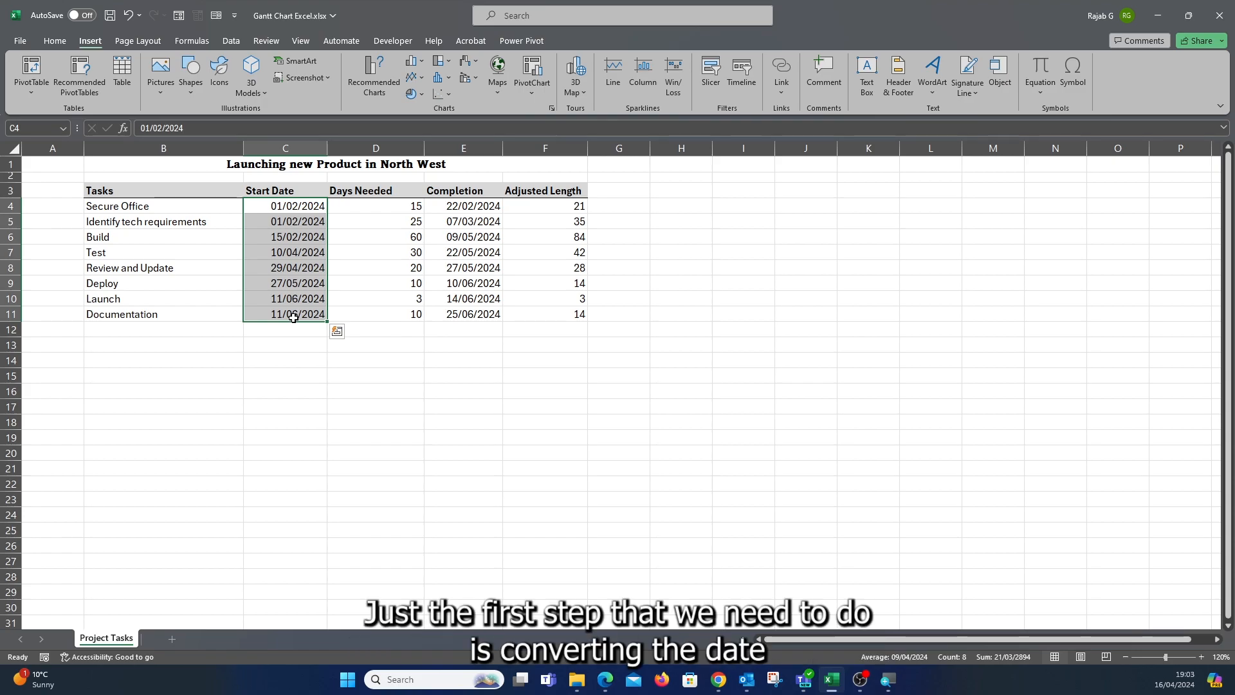
pyautogui.rightClick(287, 240)
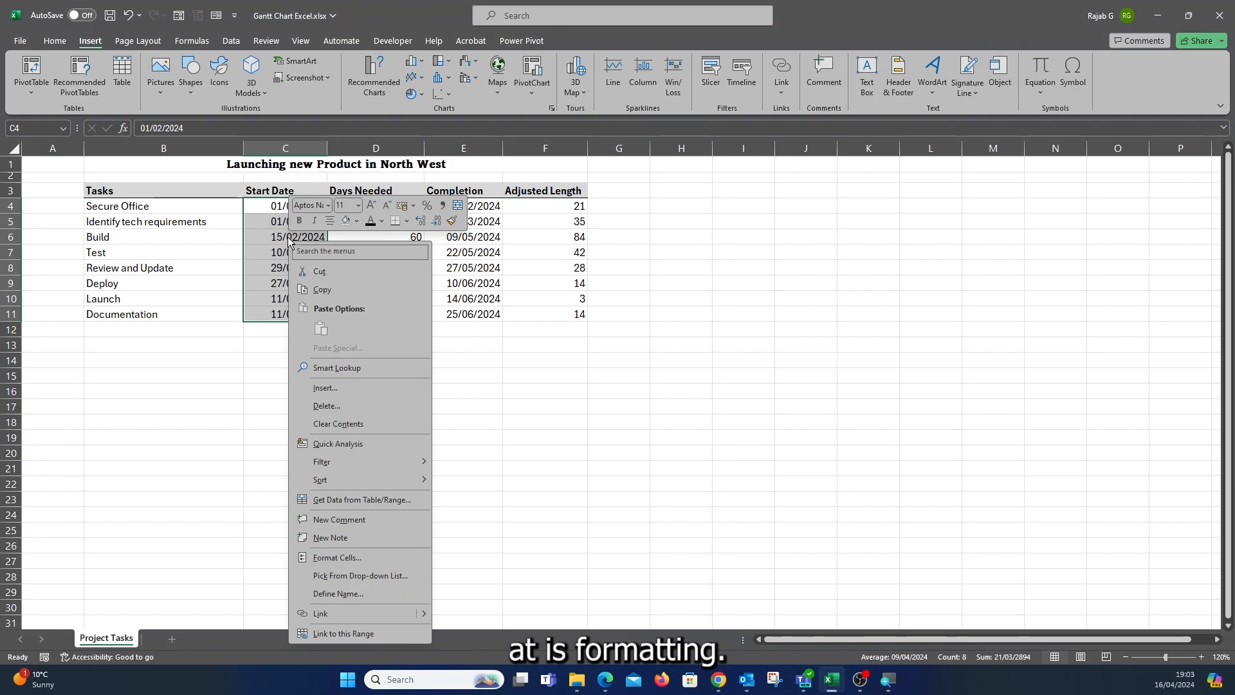
pyautogui.press('Escape')
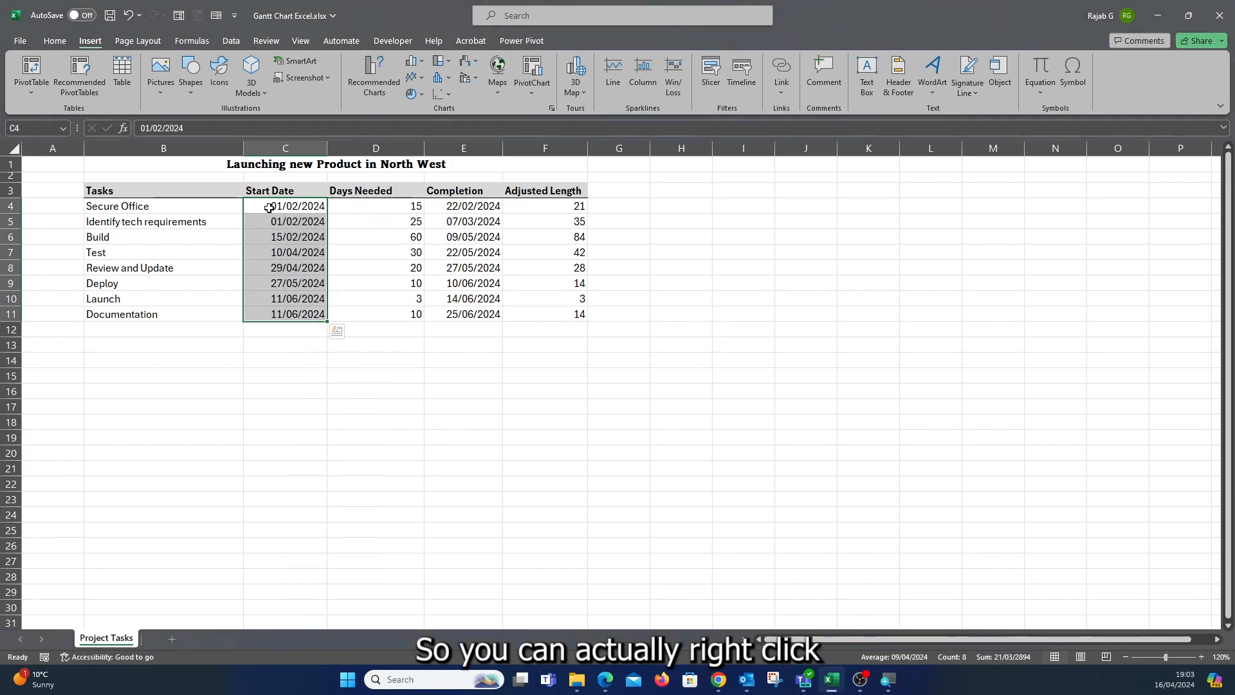
pyautogui.rightClick(270, 207)
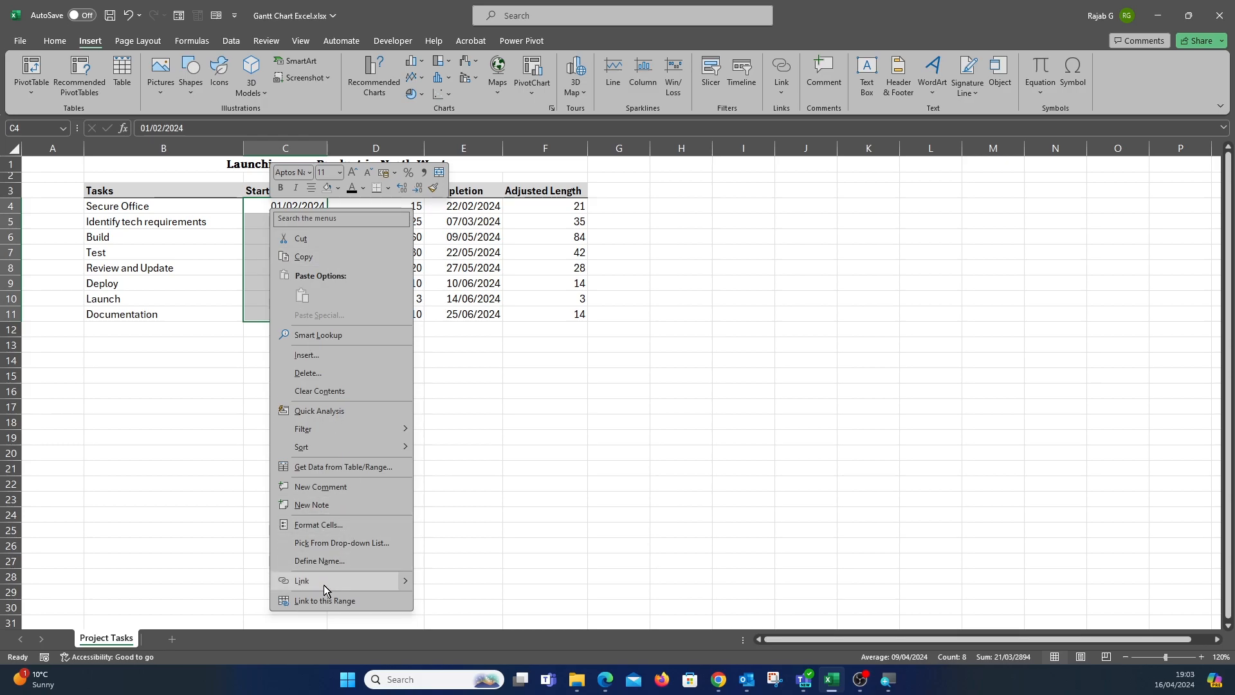
pyautogui.click(317, 526)
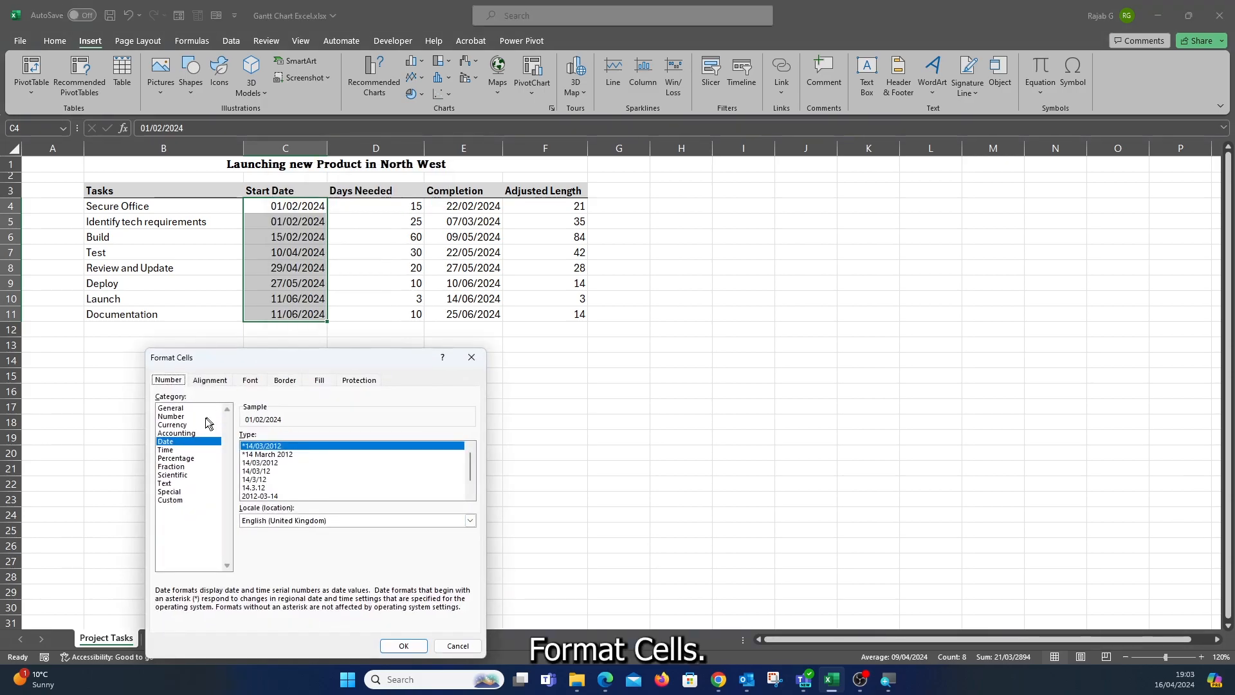
pyautogui.moveTo(290, 357); pyautogui.dragTo(765, 168)
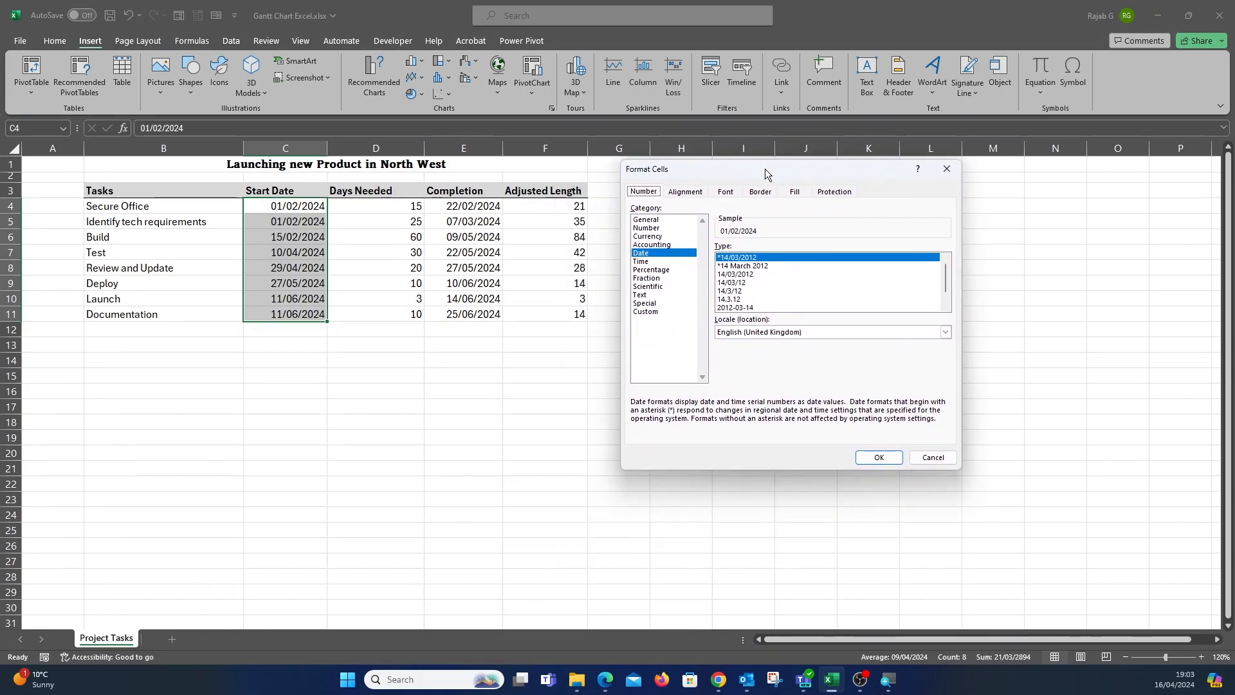
pyautogui.click(651, 220)
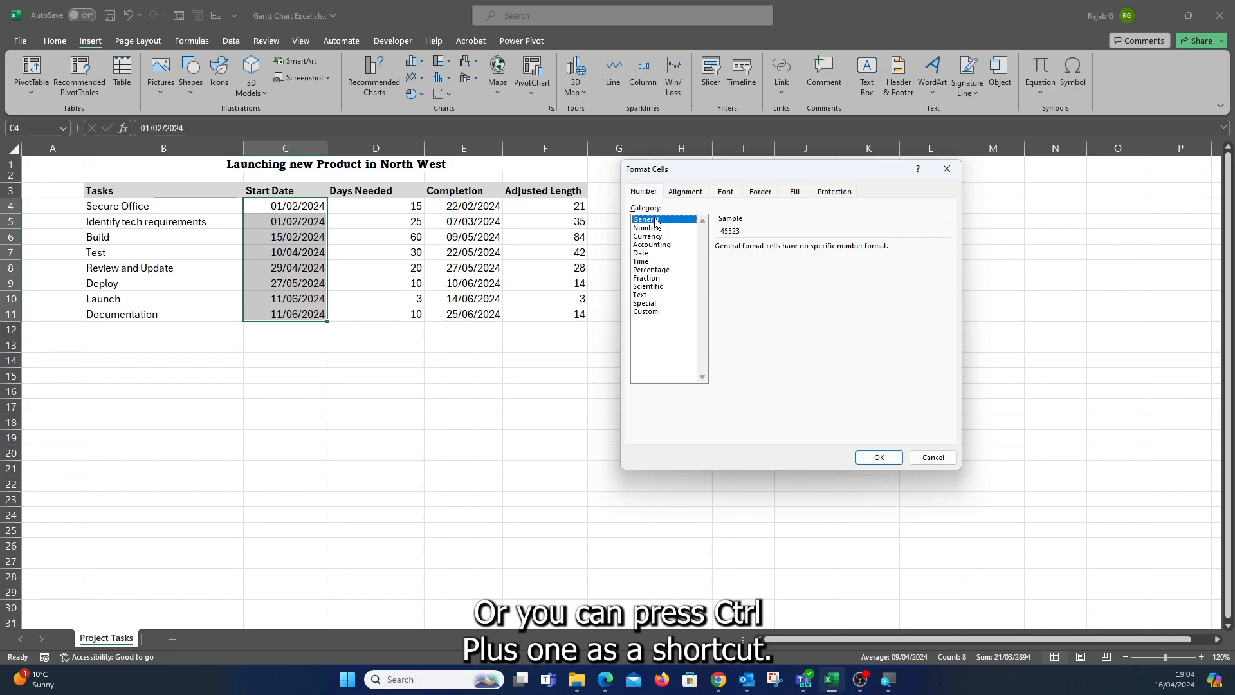
pyautogui.click(881, 458)
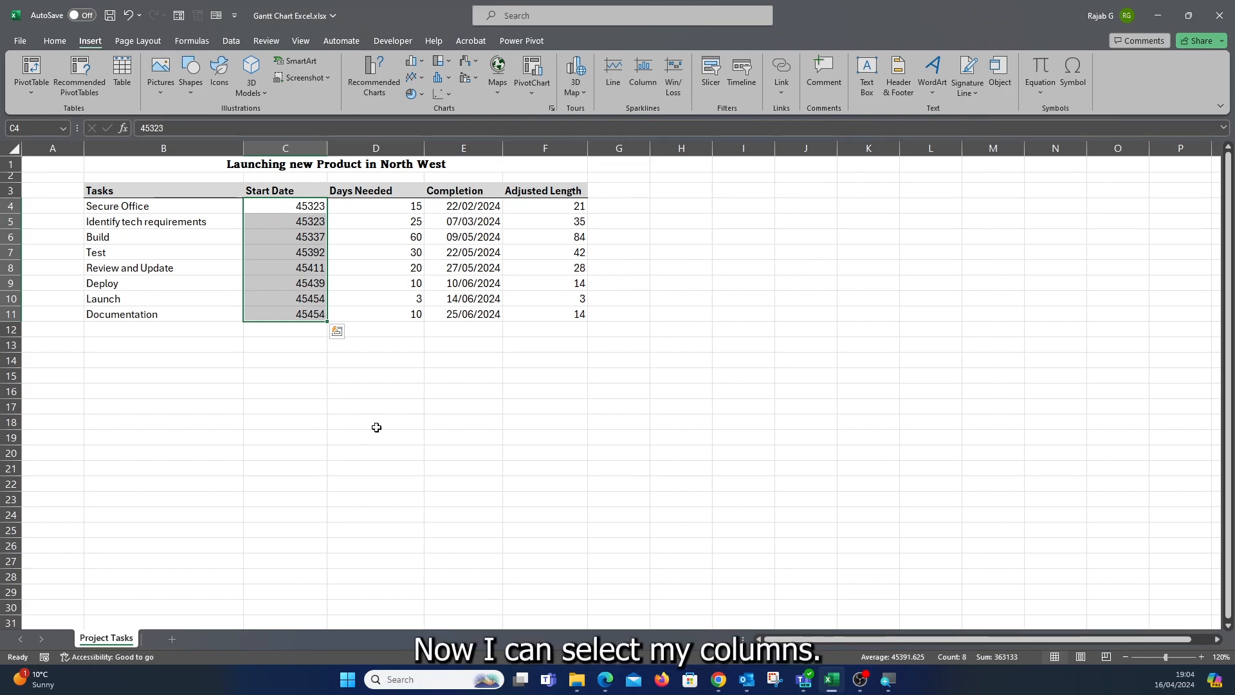
# Insert a stacked bar chart from the Tasks, Start Date and Adjusted Length columns.
pyautogui.moveTo(110, 194); pyautogui.dragTo(135, 315)
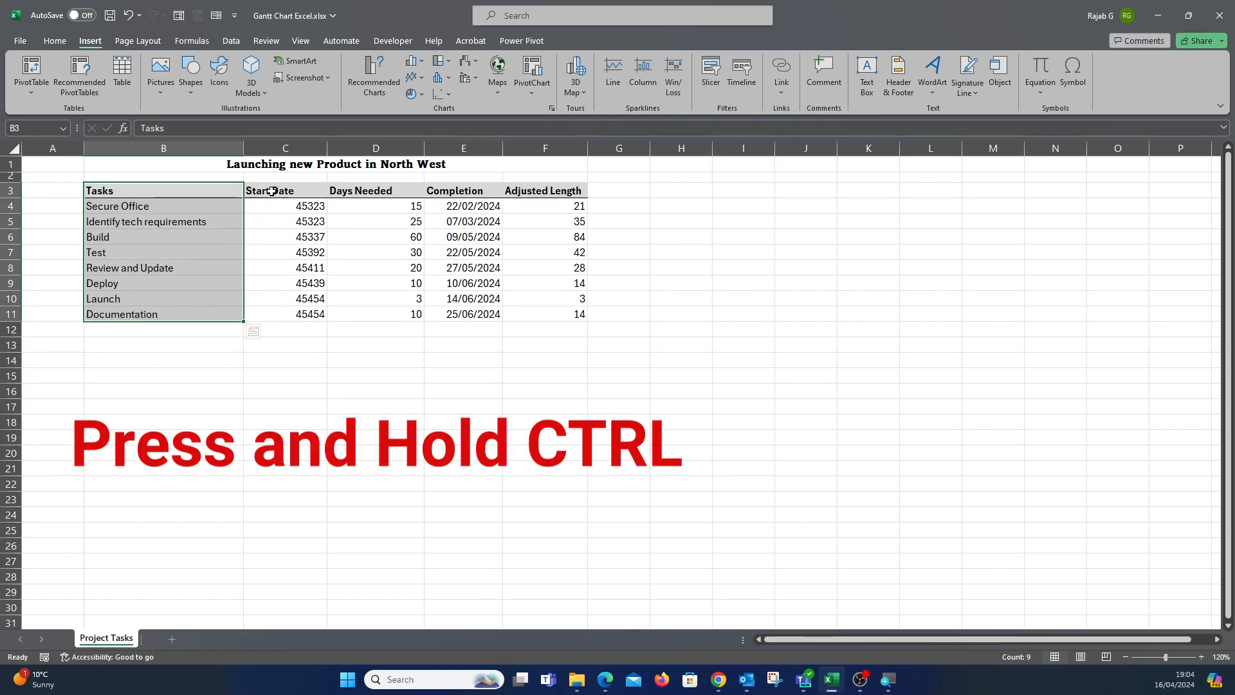
pyautogui.moveTo(272, 191); pyautogui.dragTo(291, 313)
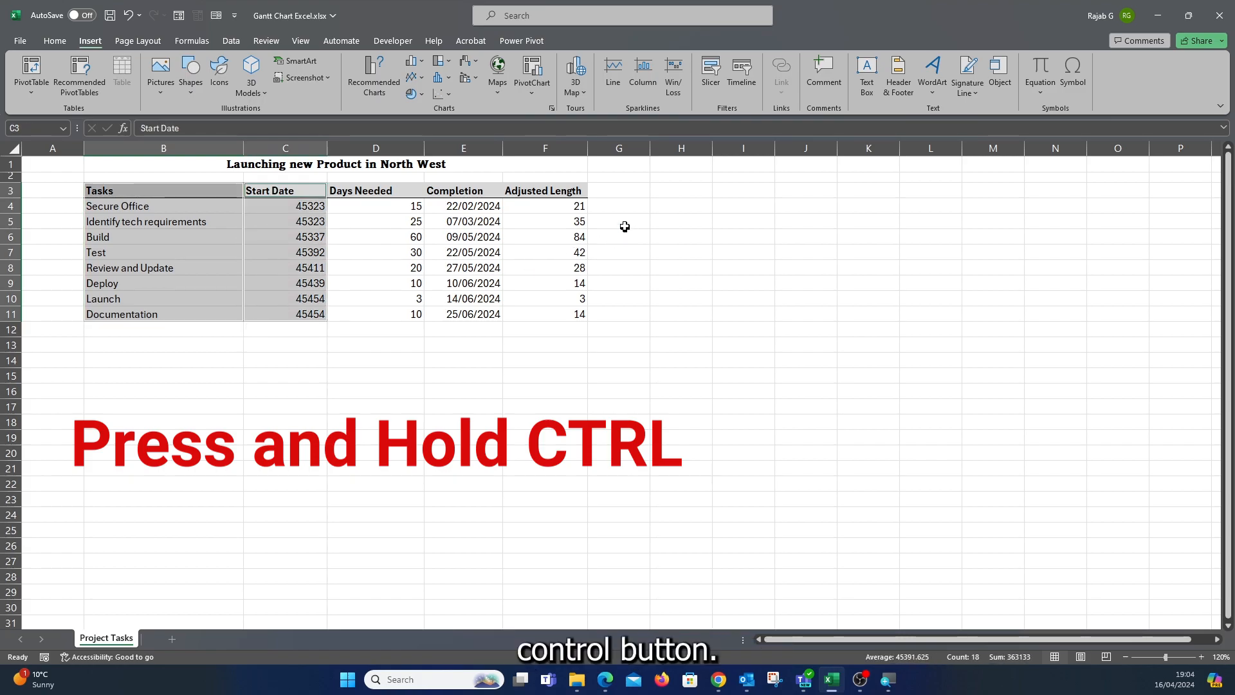
pyautogui.moveTo(548, 190); pyautogui.dragTo(571, 311)
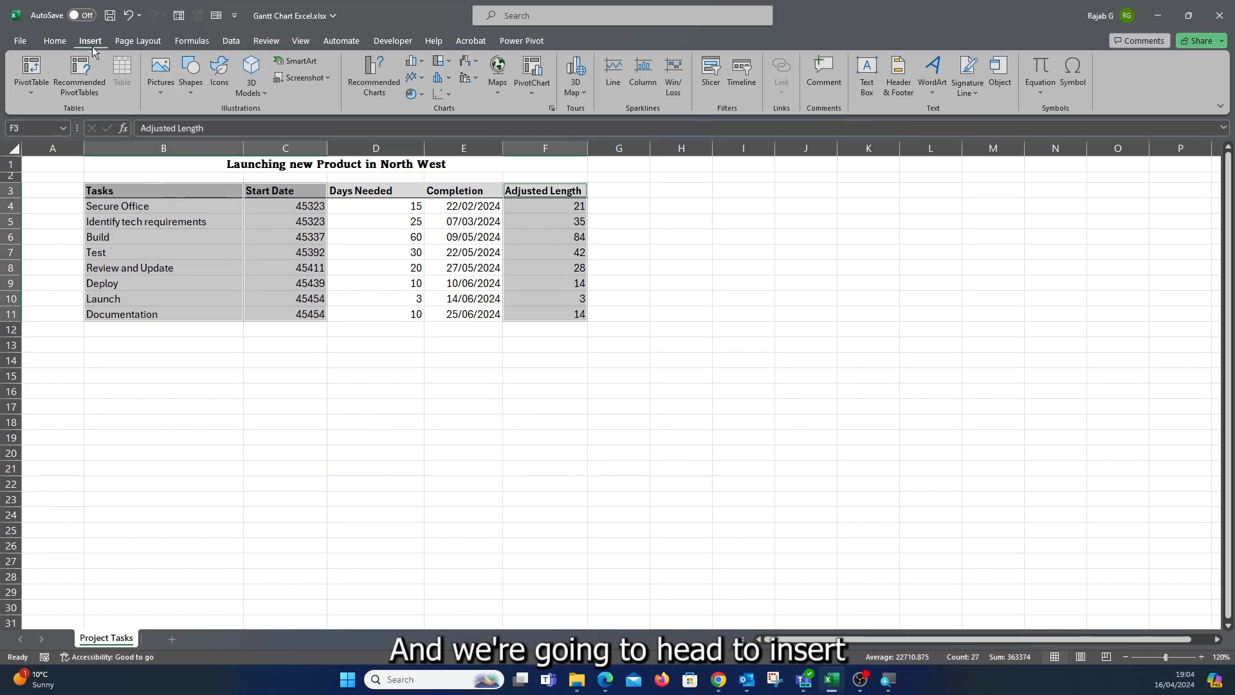
pyautogui.click(365, 76)
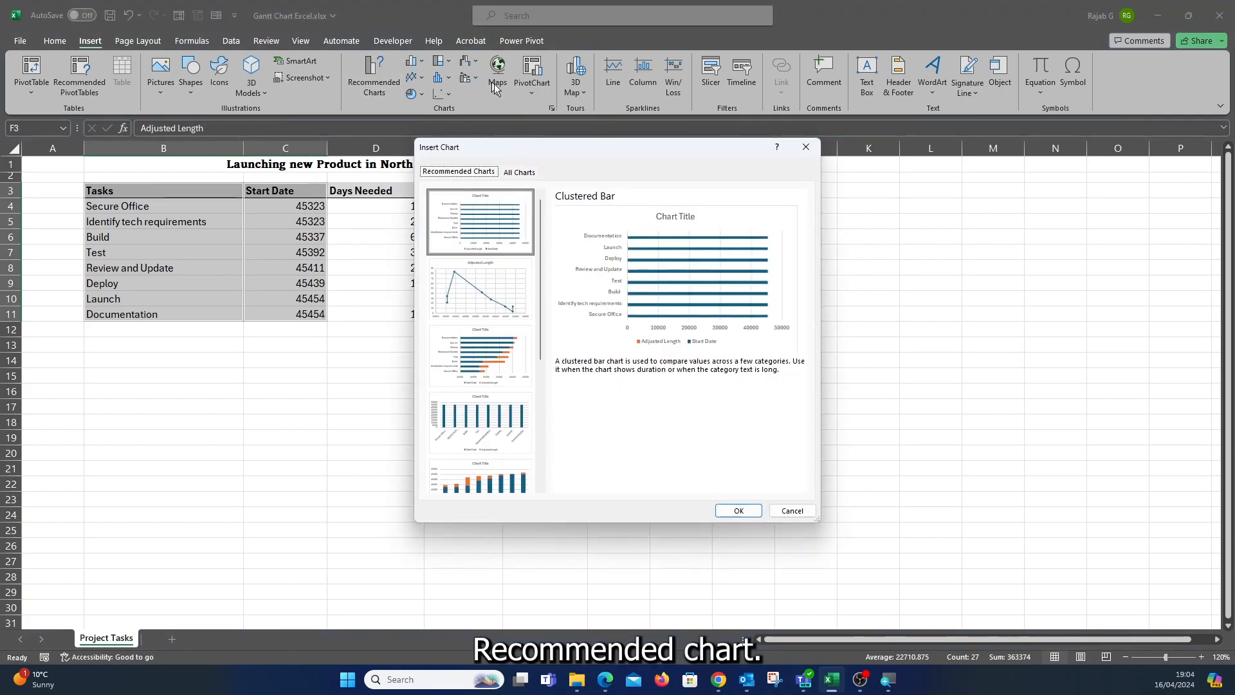
pyautogui.click(513, 175)
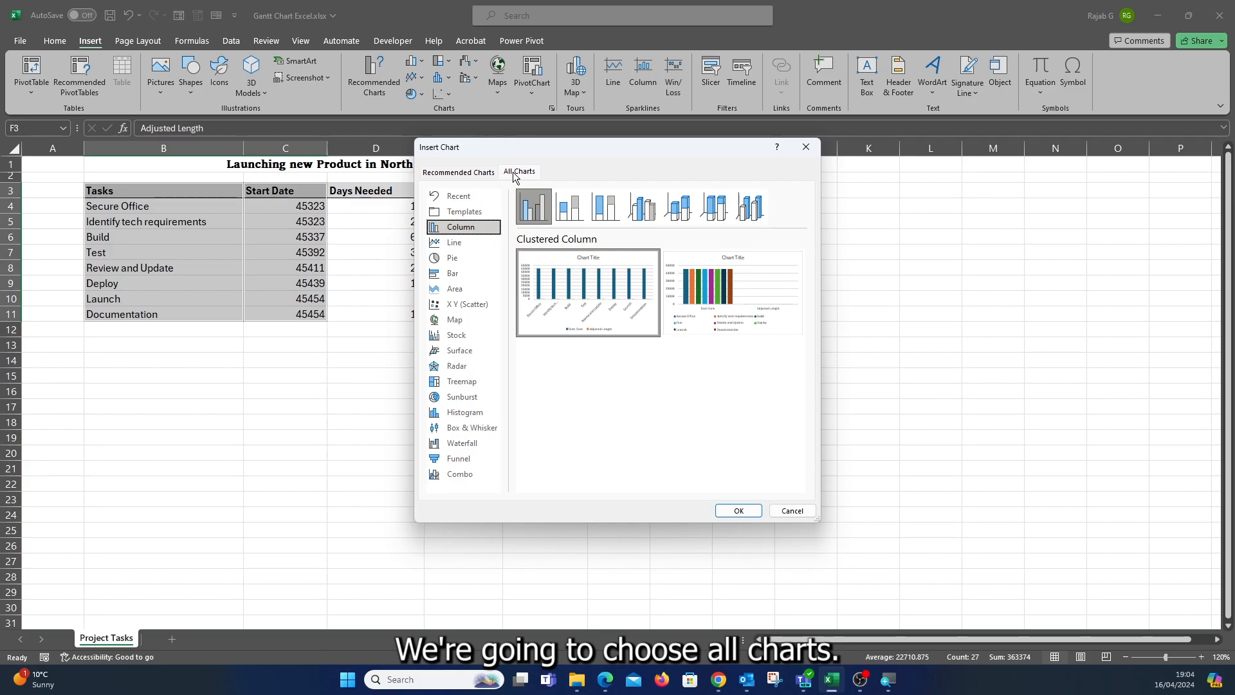
pyautogui.click(452, 274)
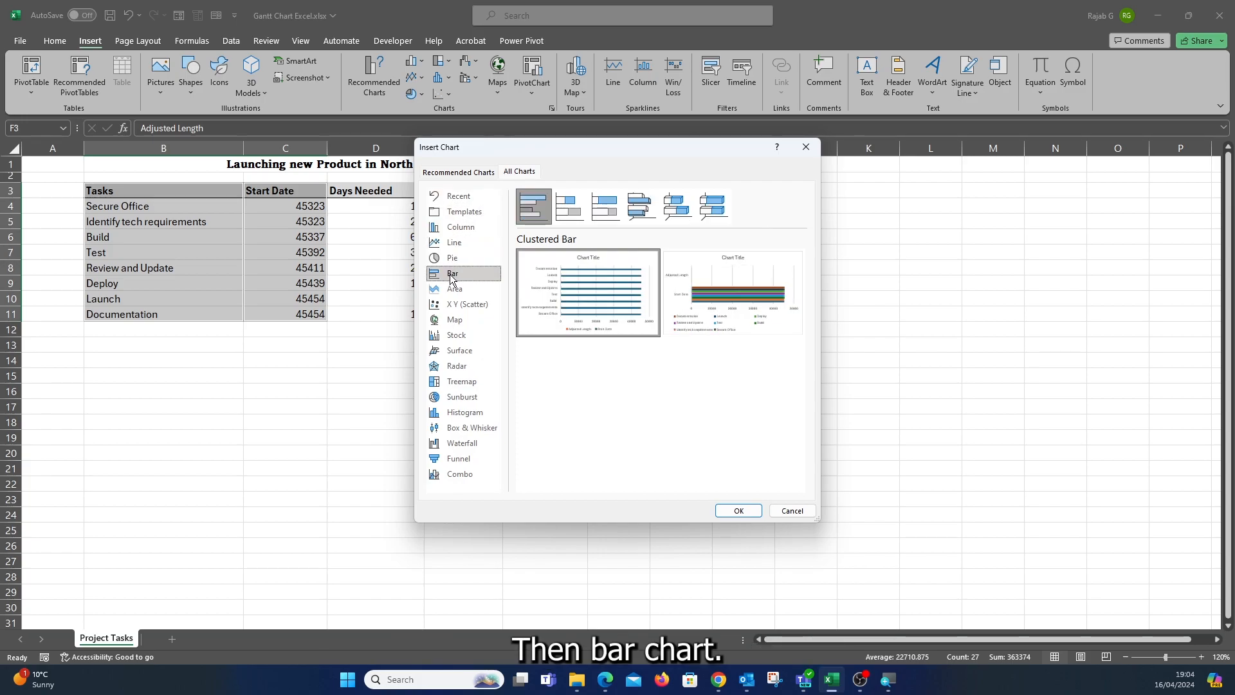
pyautogui.click(569, 221)
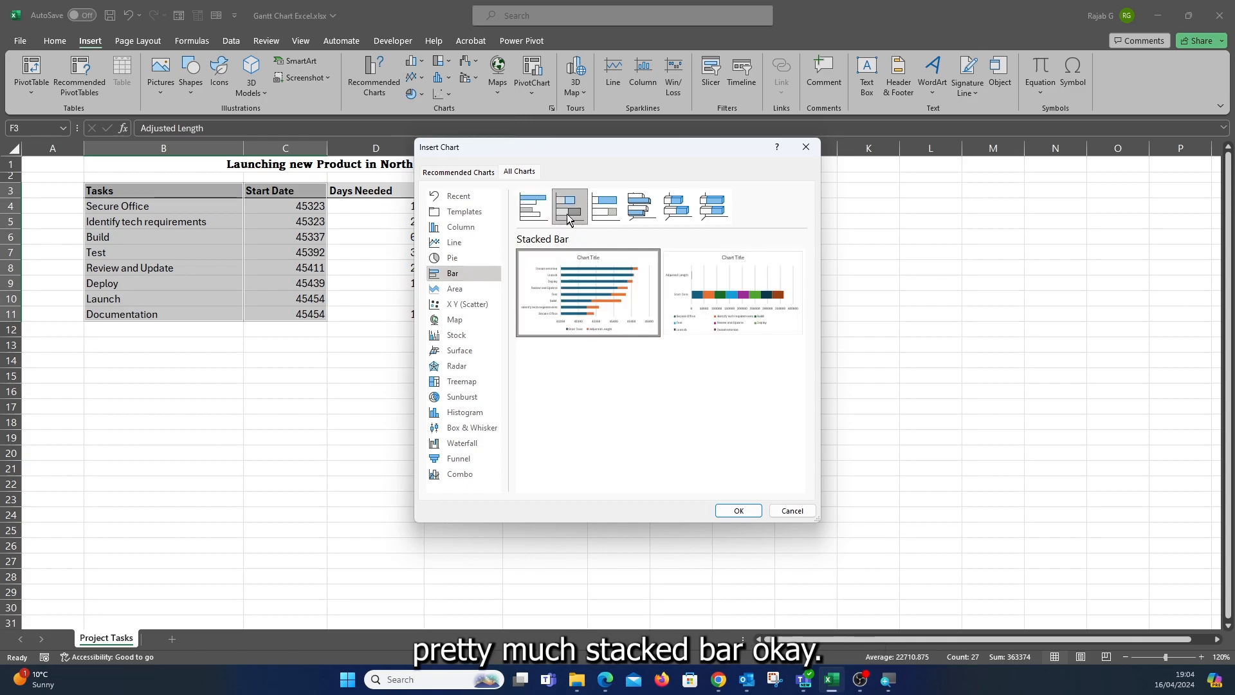
pyautogui.moveTo(574, 301)
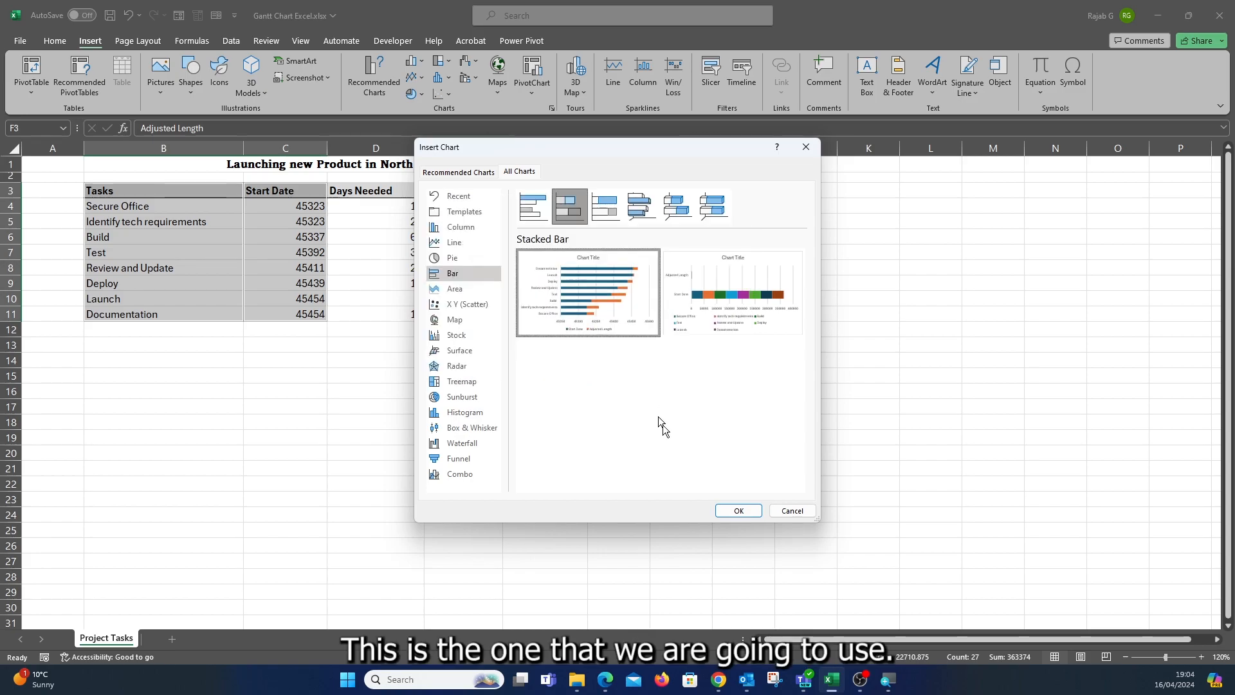
pyautogui.click(739, 511)
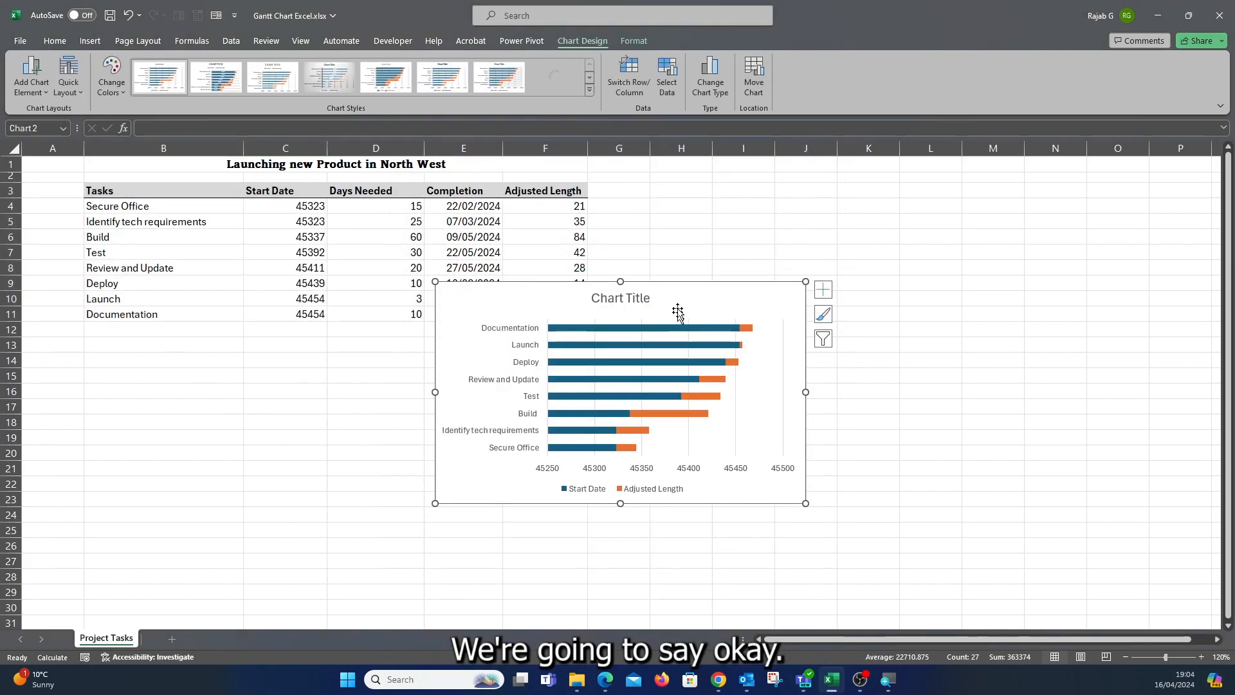
# Move the chart beside the table and set the task axis to show categories in reverse order.
pyautogui.moveTo(684, 289); pyautogui.dragTo(842, 250)
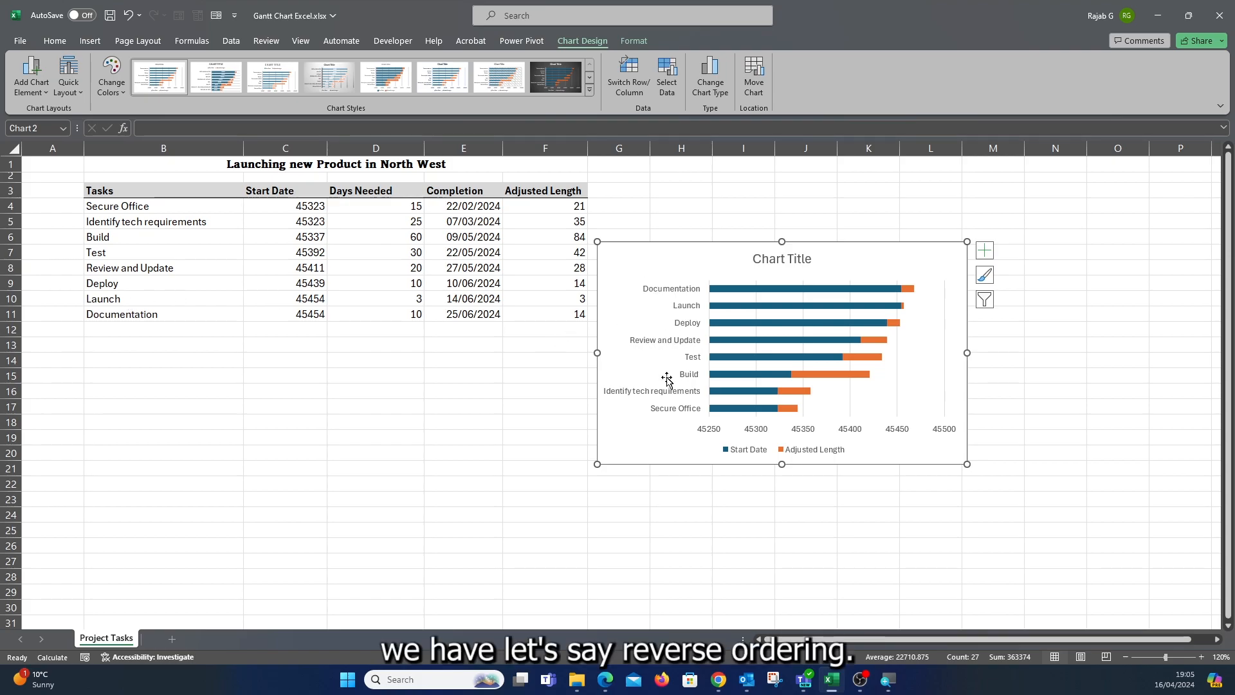
pyautogui.doubleClick(661, 292)
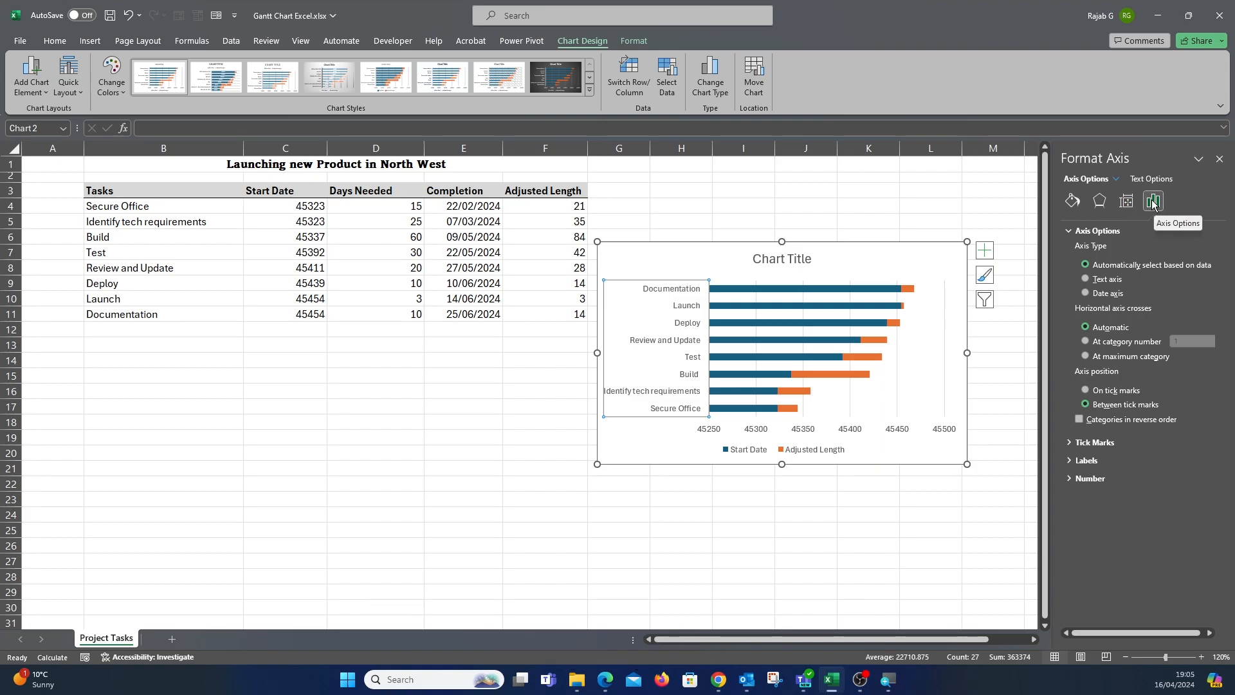
pyautogui.click(1078, 419)
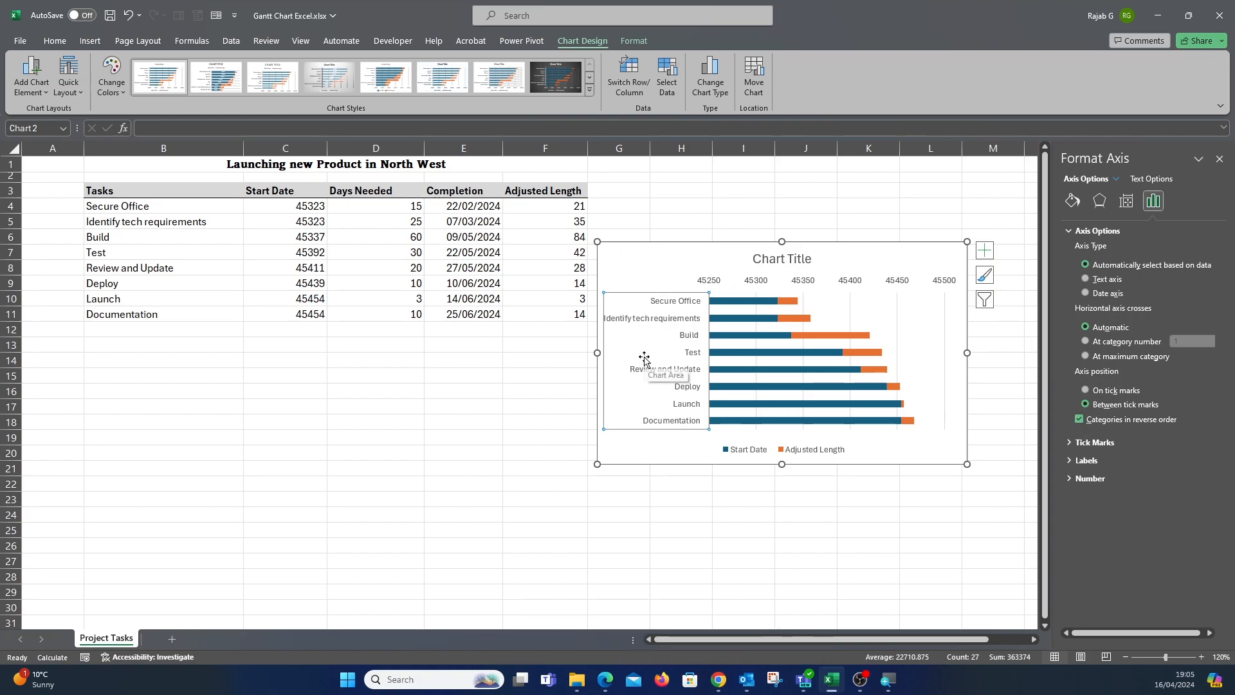
pyautogui.click(954, 517)
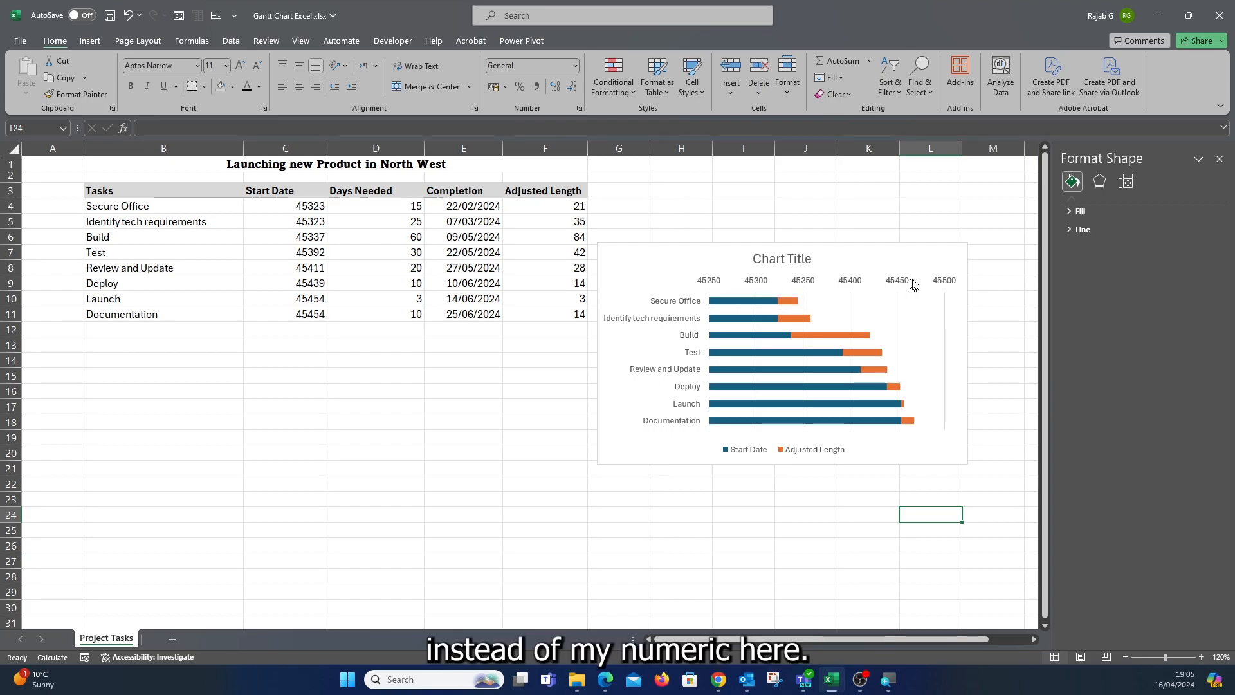
# Format the Start Date cells C4:C11 back to the *14/03/2012 date format.
pyautogui.click(301, 207)
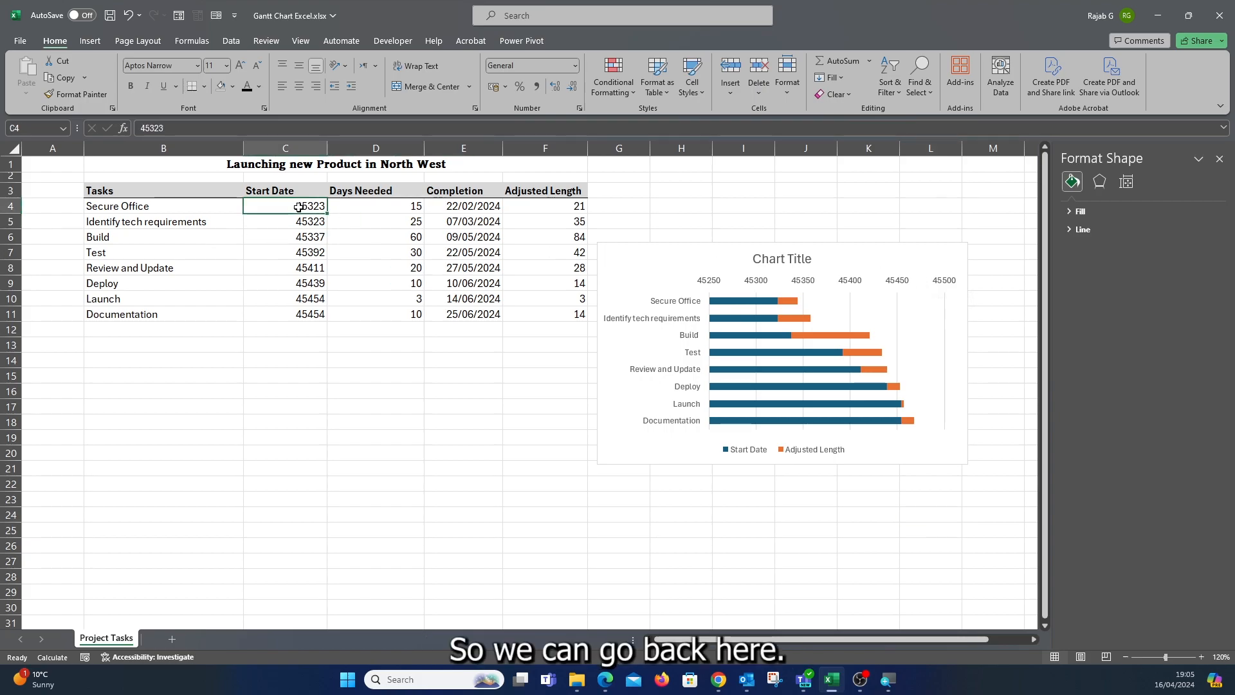
pyautogui.moveTo(299, 207); pyautogui.dragTo(307, 312)
pyautogui.rightClick(310, 312)
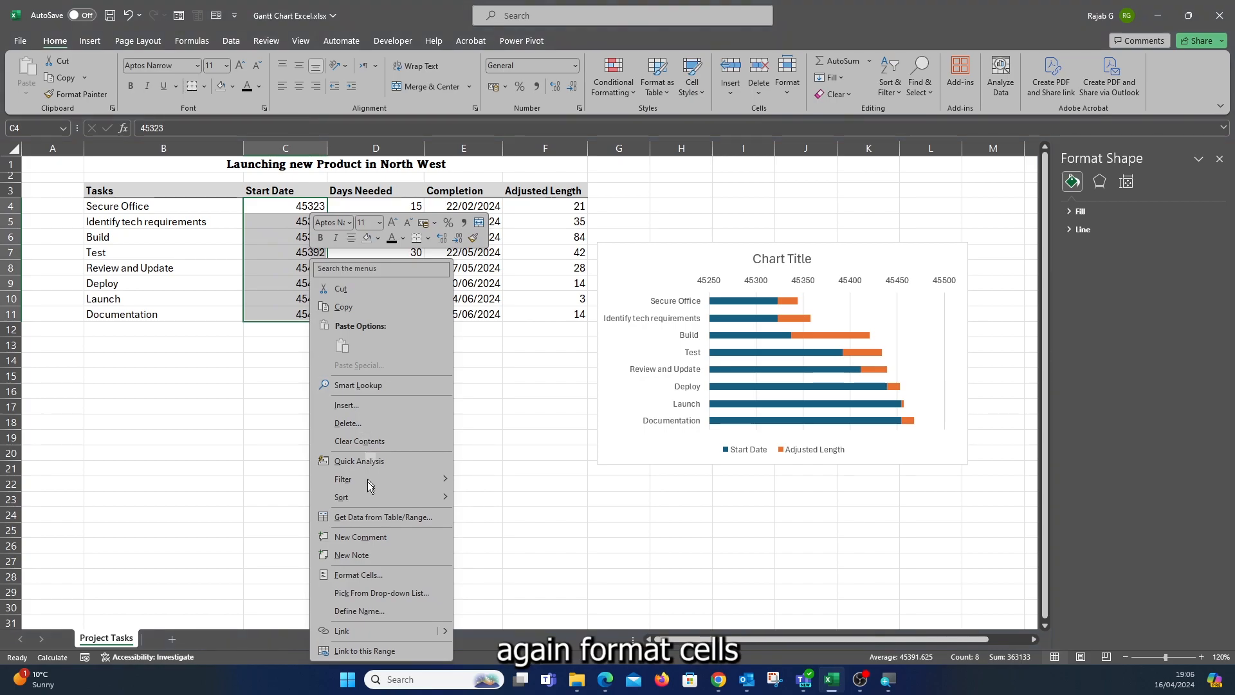
pyautogui.click(368, 573)
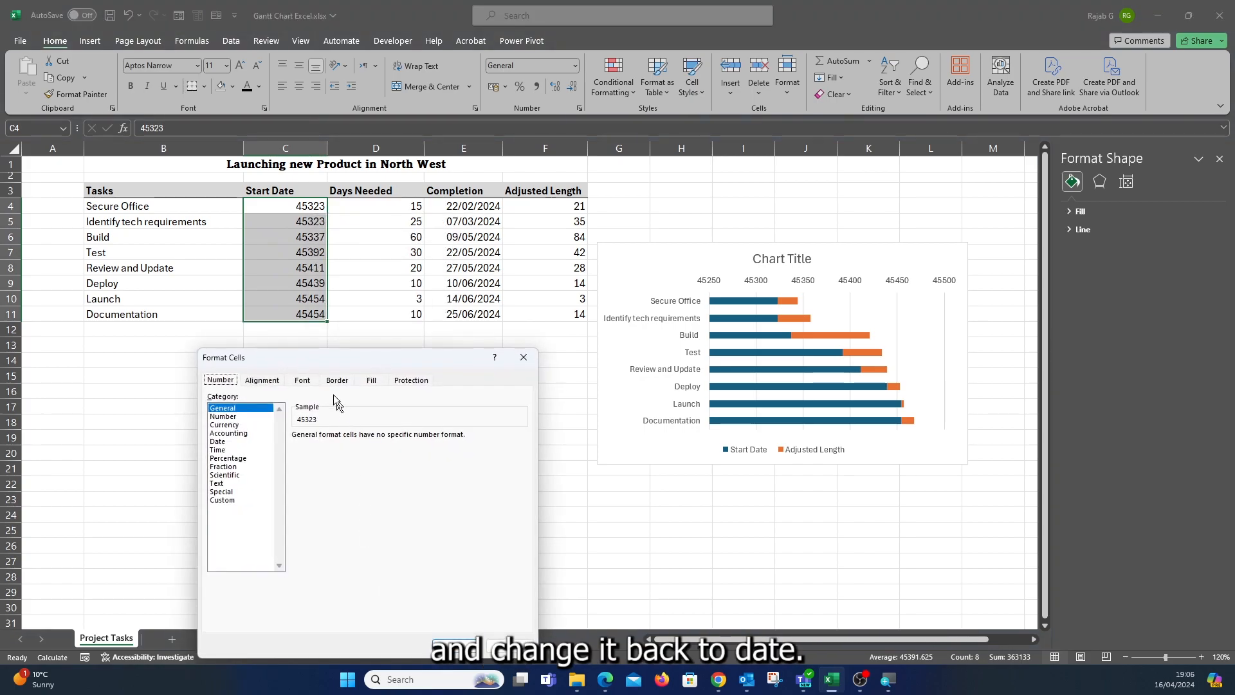
pyautogui.click(235, 442)
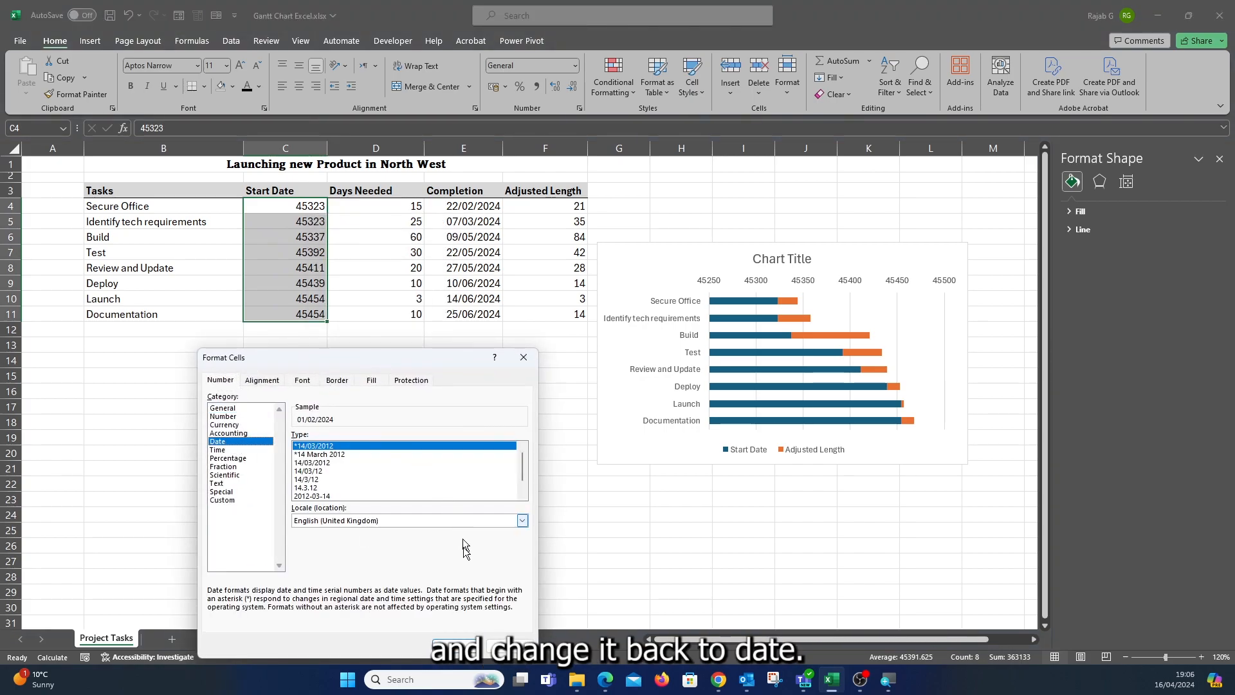
pyautogui.click(456, 646)
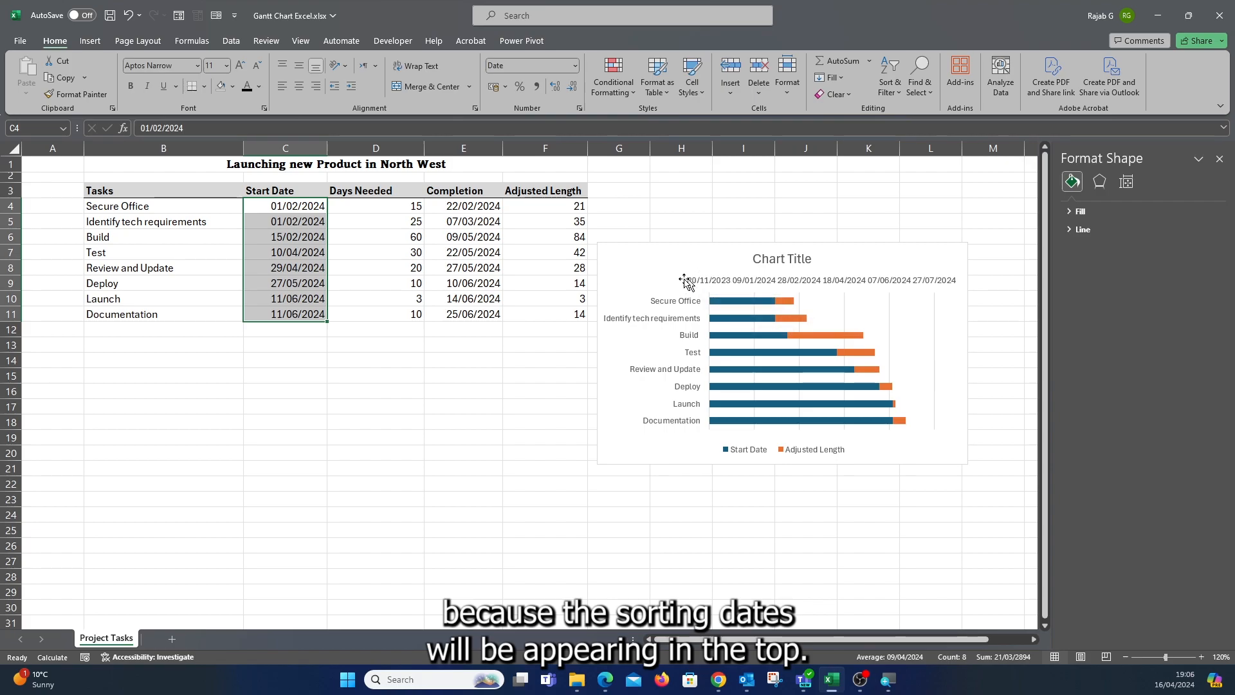
# Set the Start Date bars in the chart to no fill and no border.
pyautogui.click(727, 301)
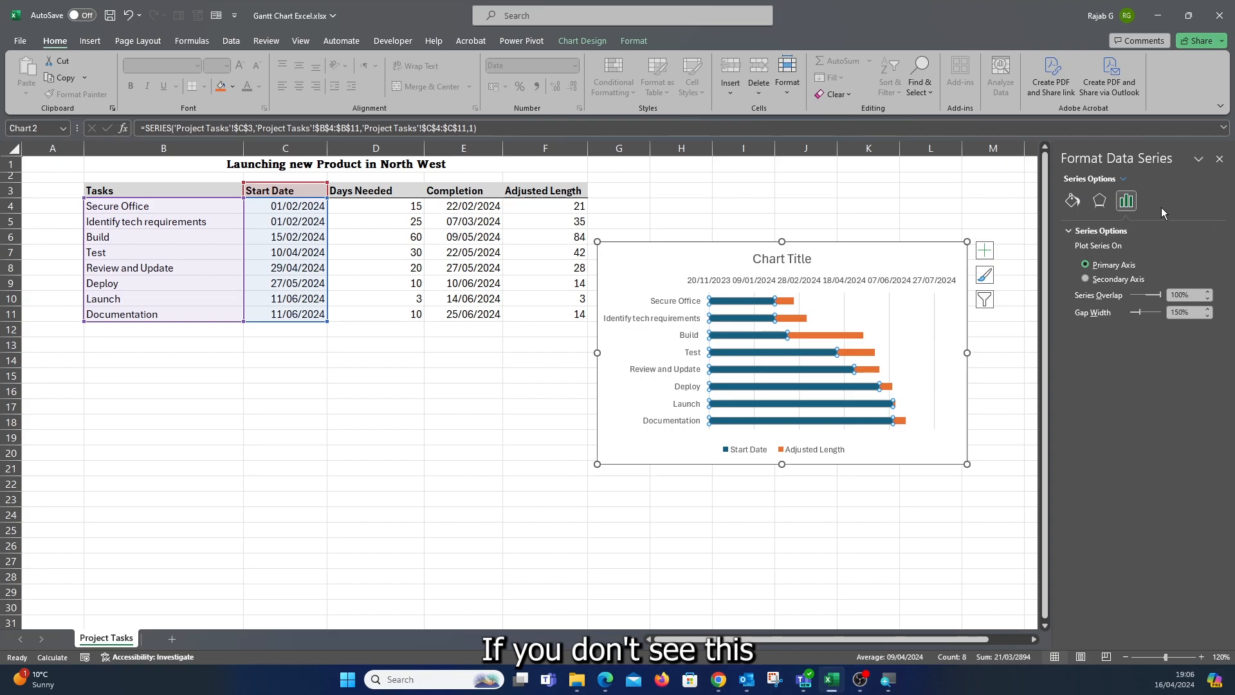
pyautogui.click(727, 297)
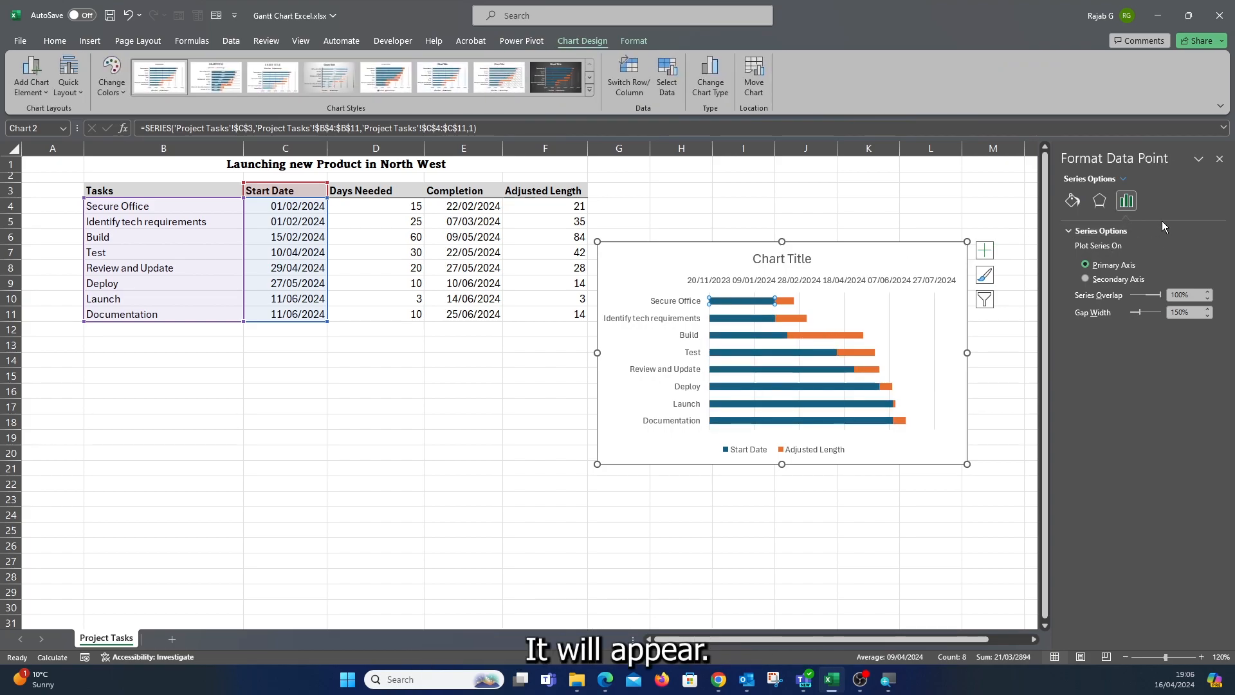
pyautogui.click(1072, 202)
pyautogui.click(1067, 232)
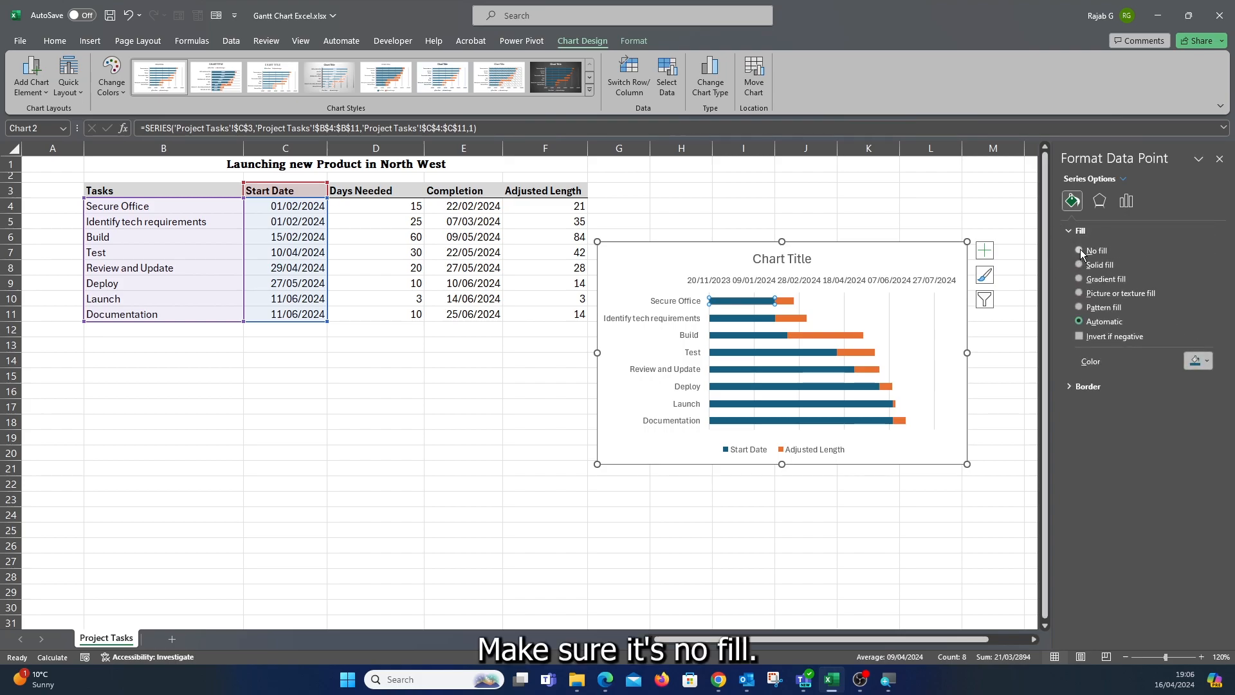
pyautogui.click(1079, 250)
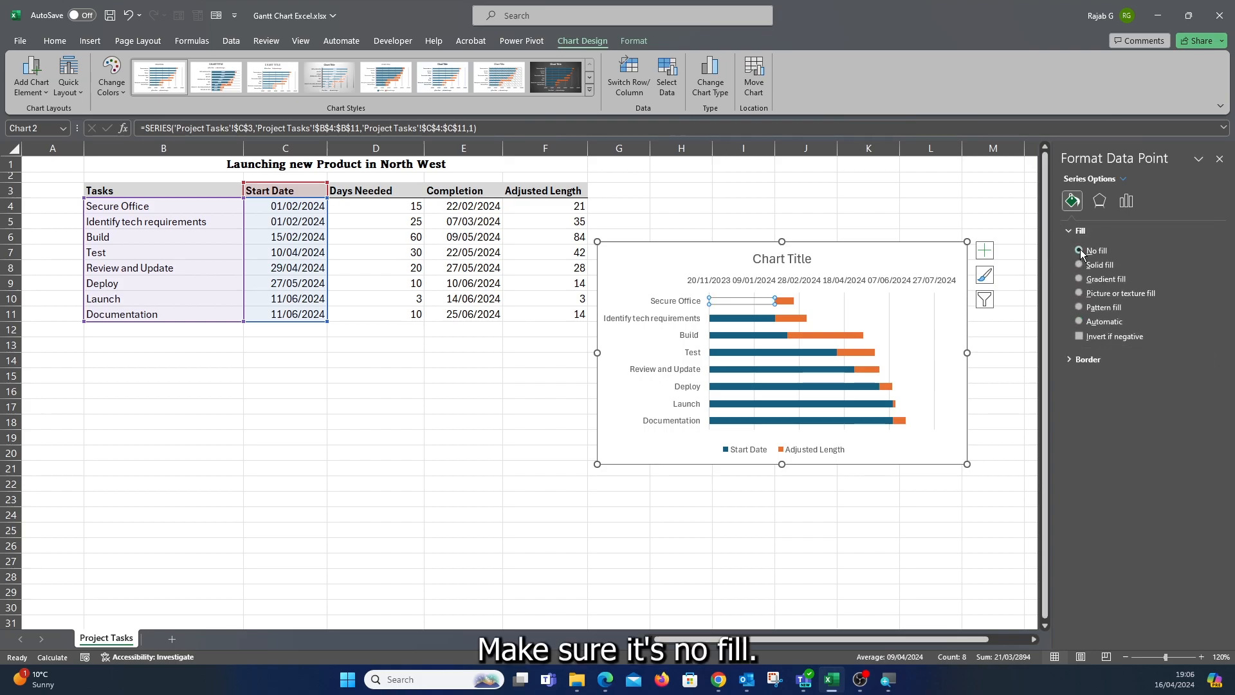
pyautogui.click(719, 298)
pyautogui.click(723, 303)
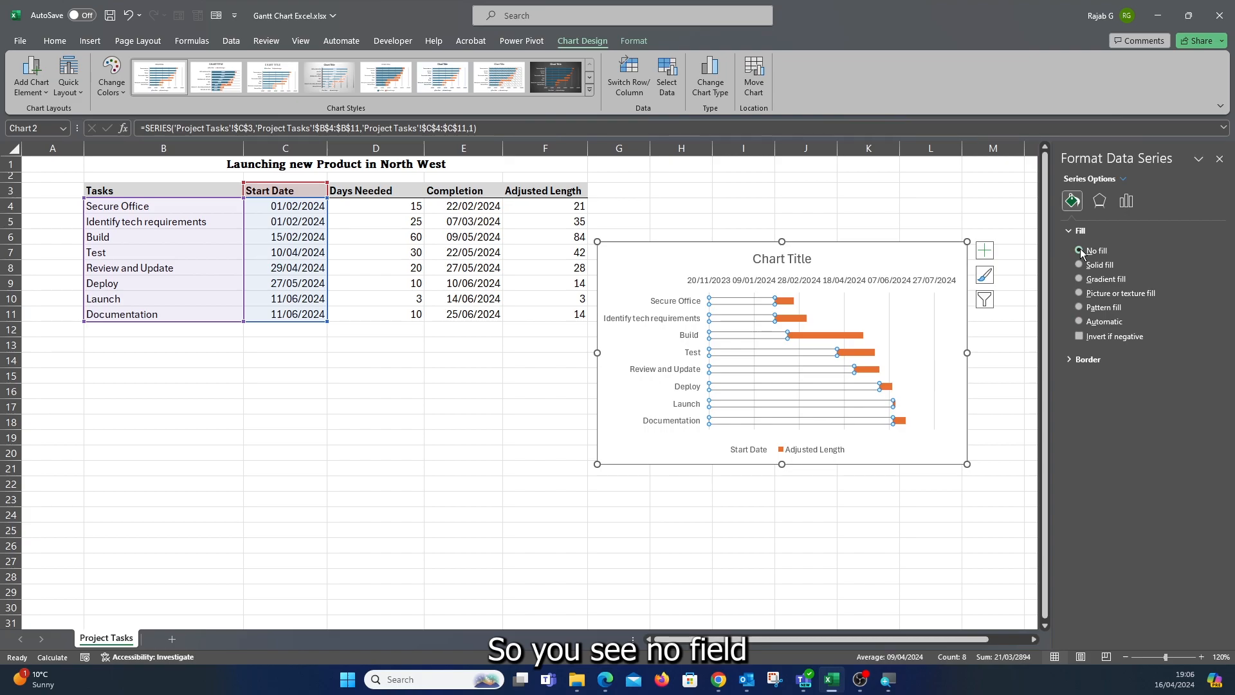
pyautogui.click(1070, 360)
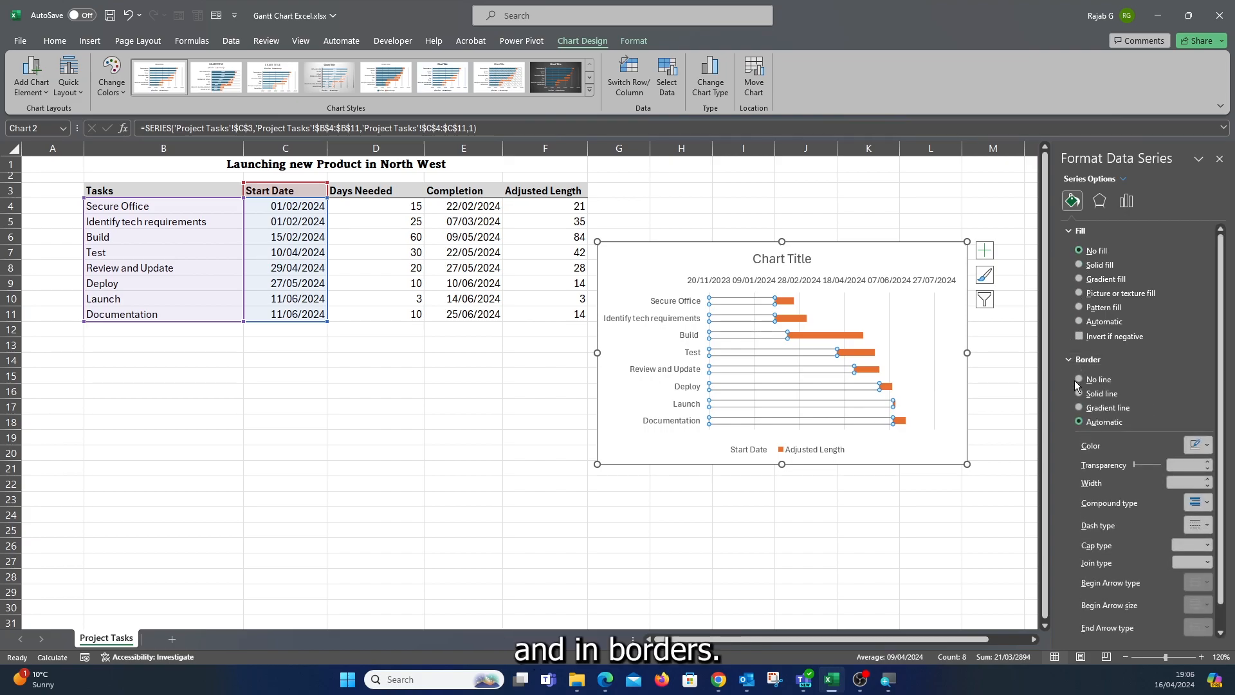
pyautogui.click(1079, 379)
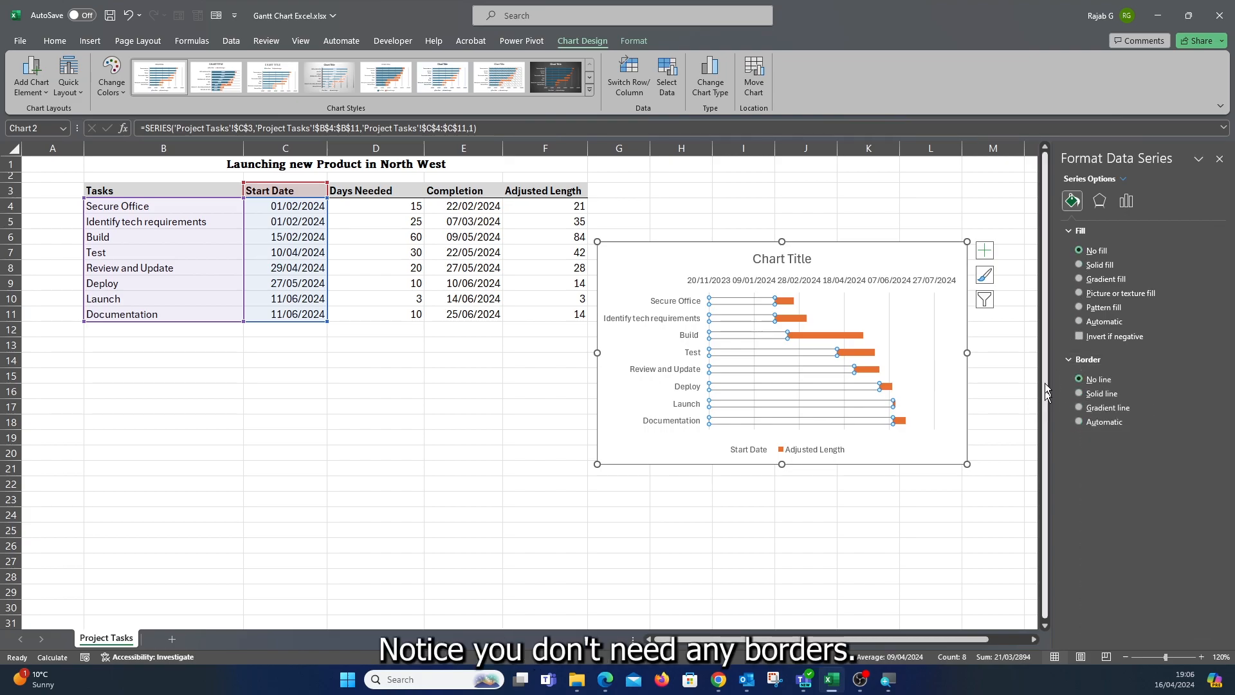
pyautogui.click(894, 529)
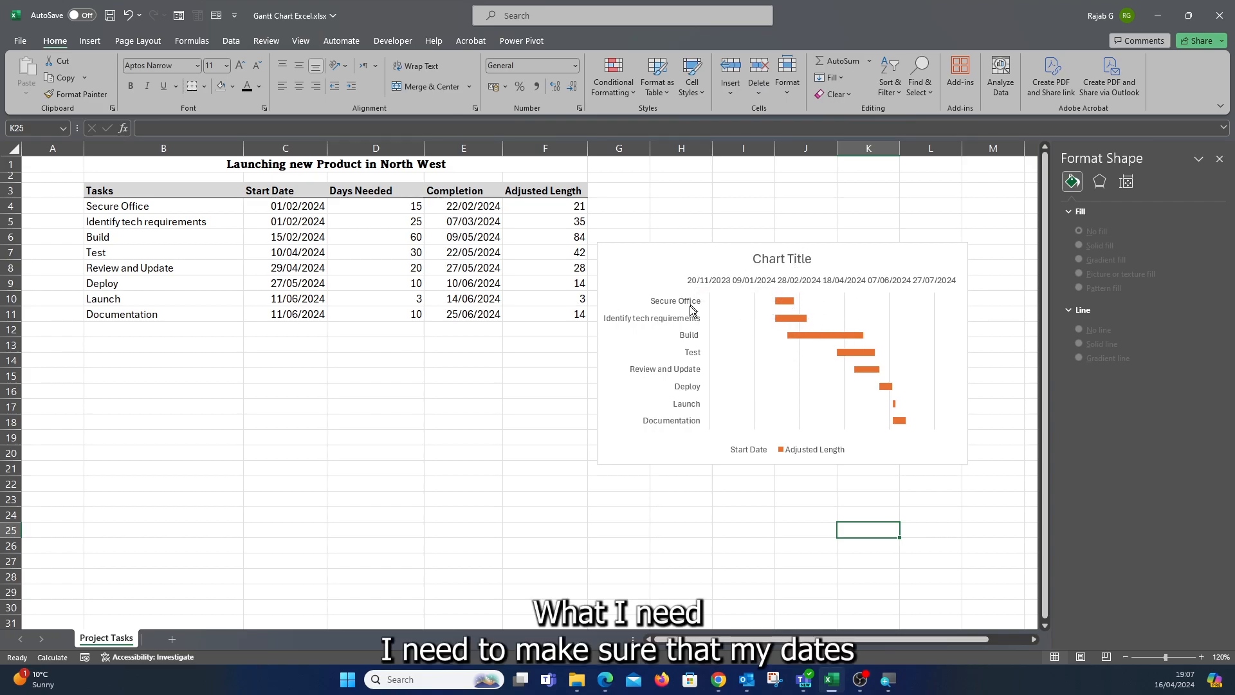
pyautogui.click(787, 302)
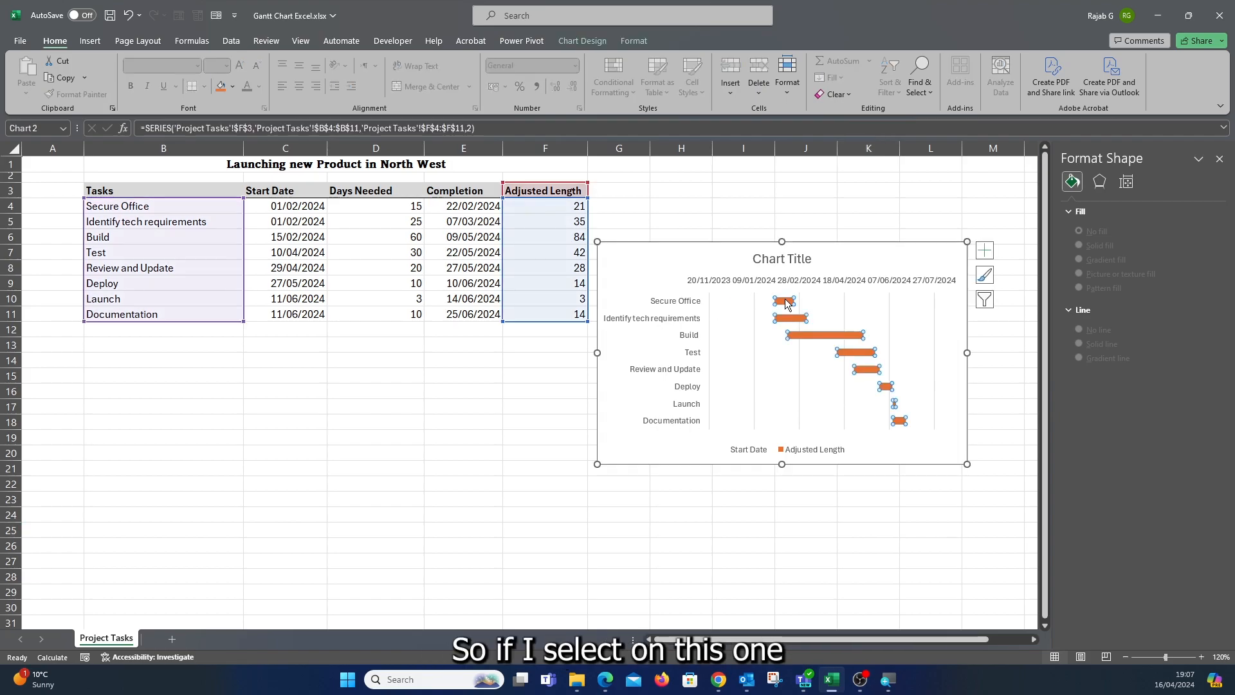
pyautogui.click(1072, 201)
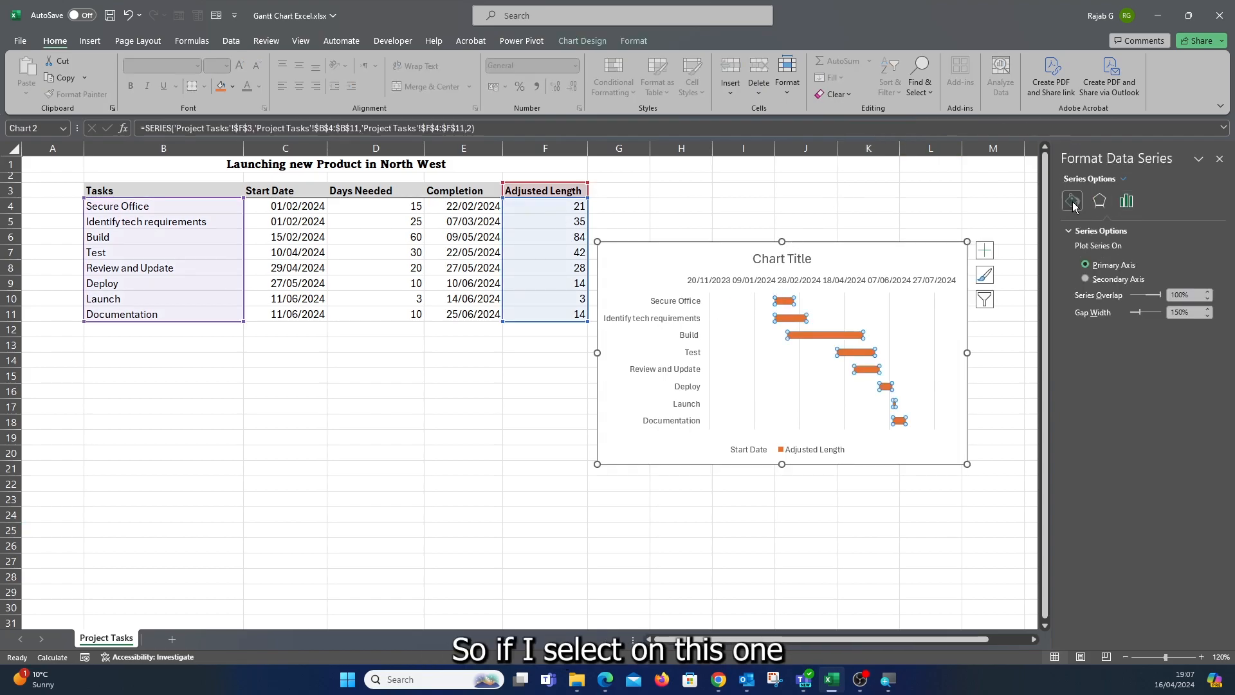
pyautogui.click(1101, 202)
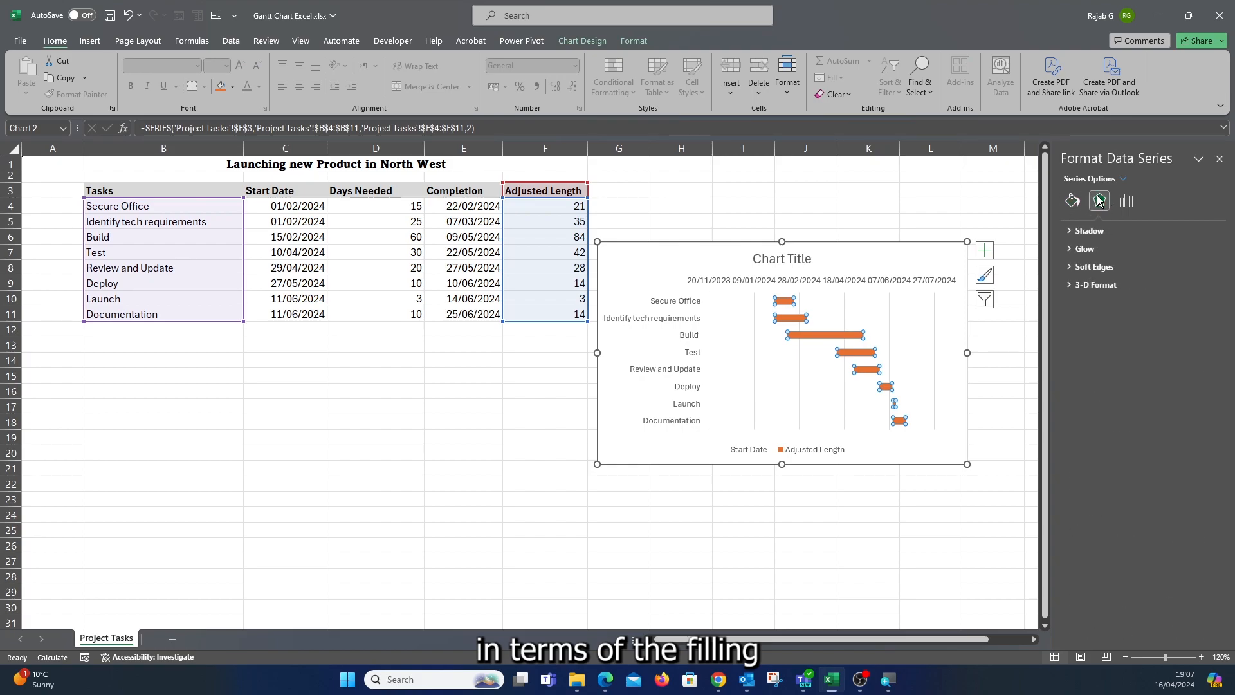
pyautogui.click(1072, 201)
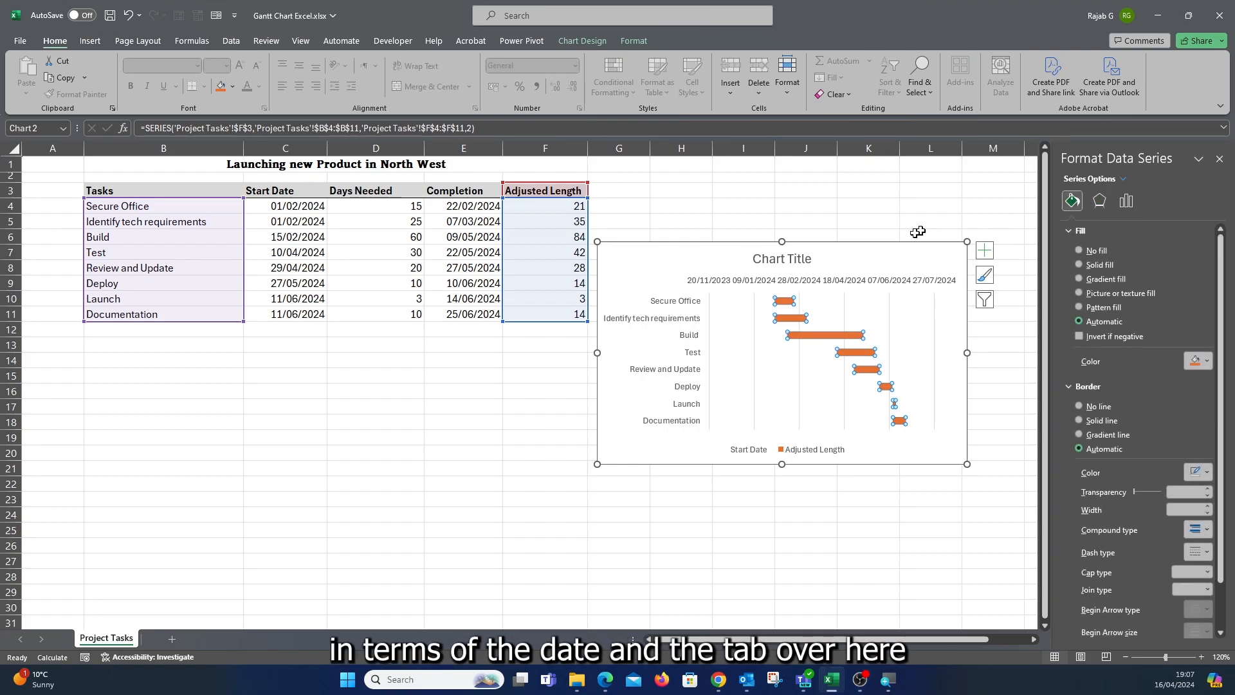
# Set the date axis minimum bound to 01/02/2024.
pyautogui.click(724, 281)
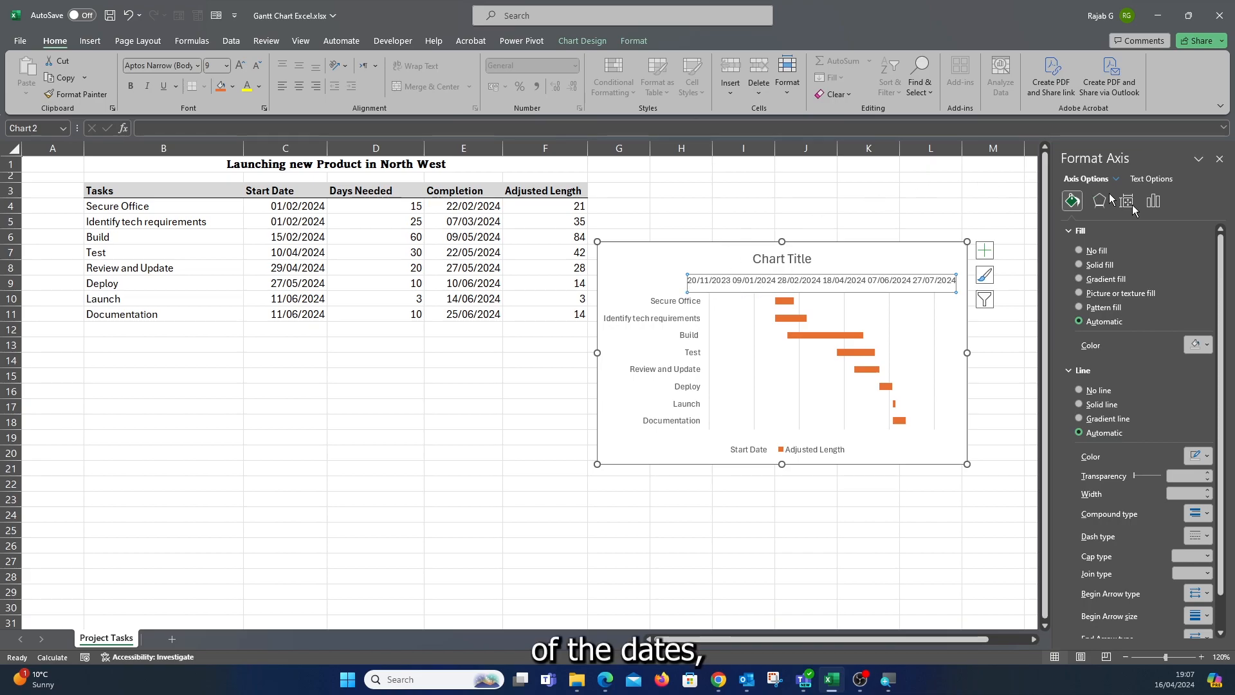
pyautogui.click(1152, 202)
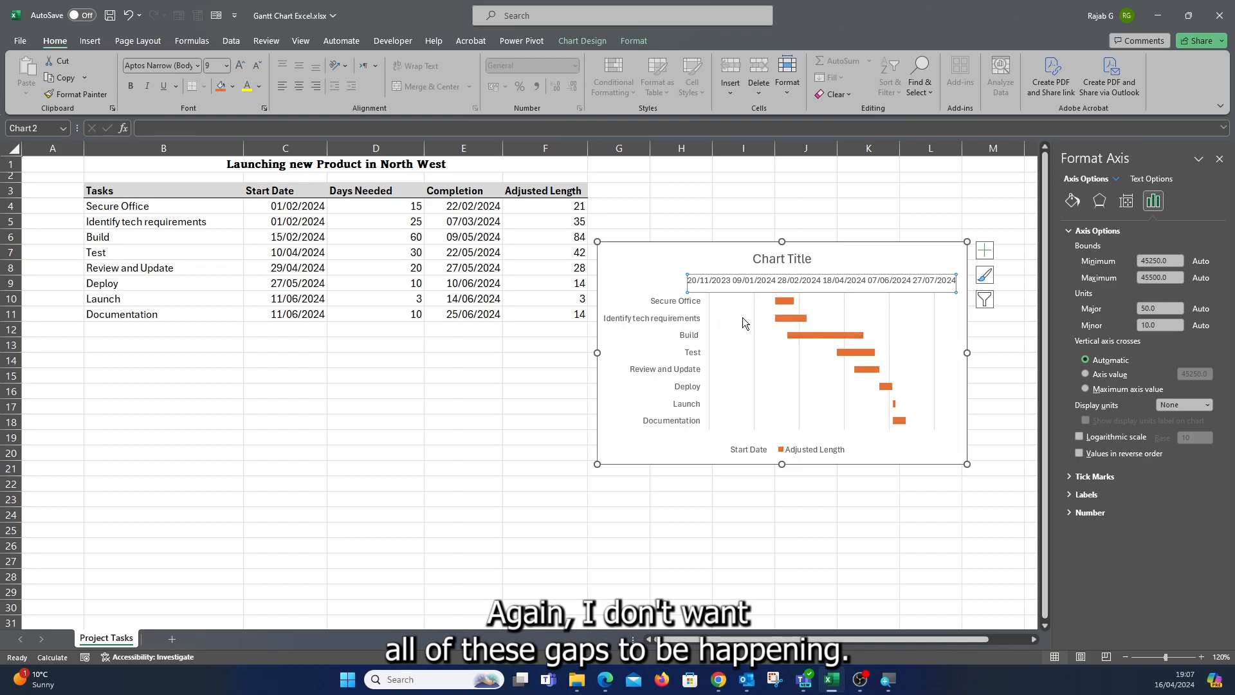
pyautogui.doubleClick(1157, 261)
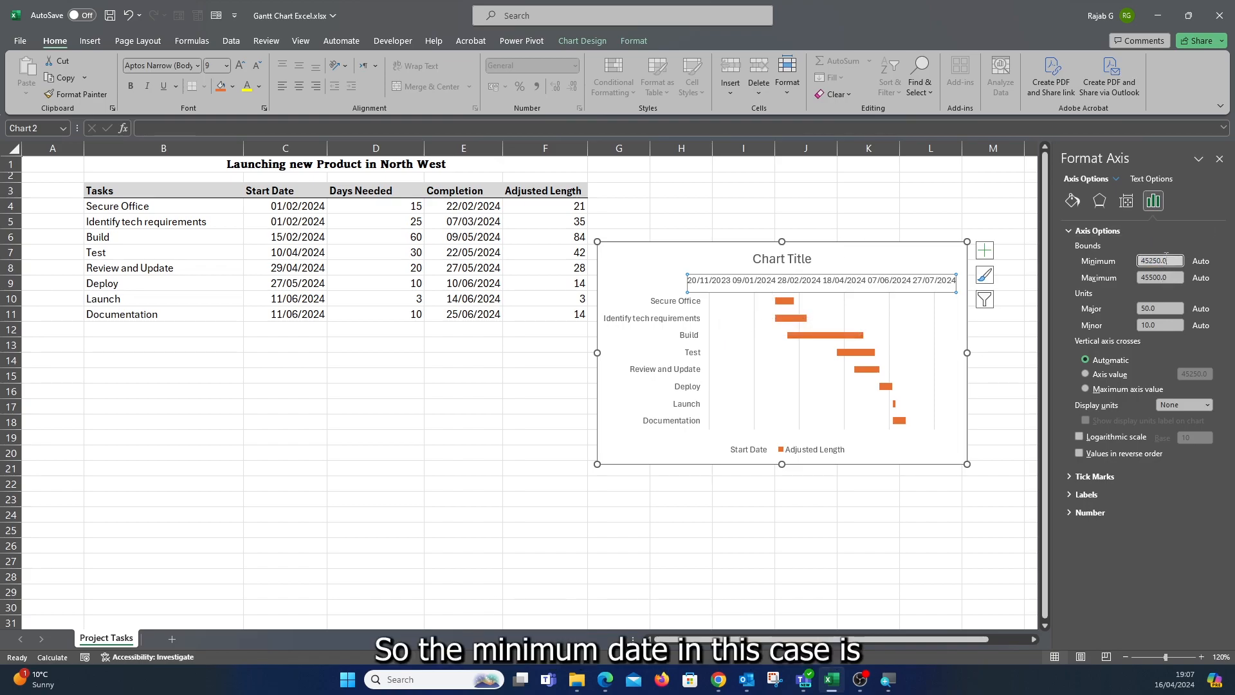
pyautogui.write('01/')
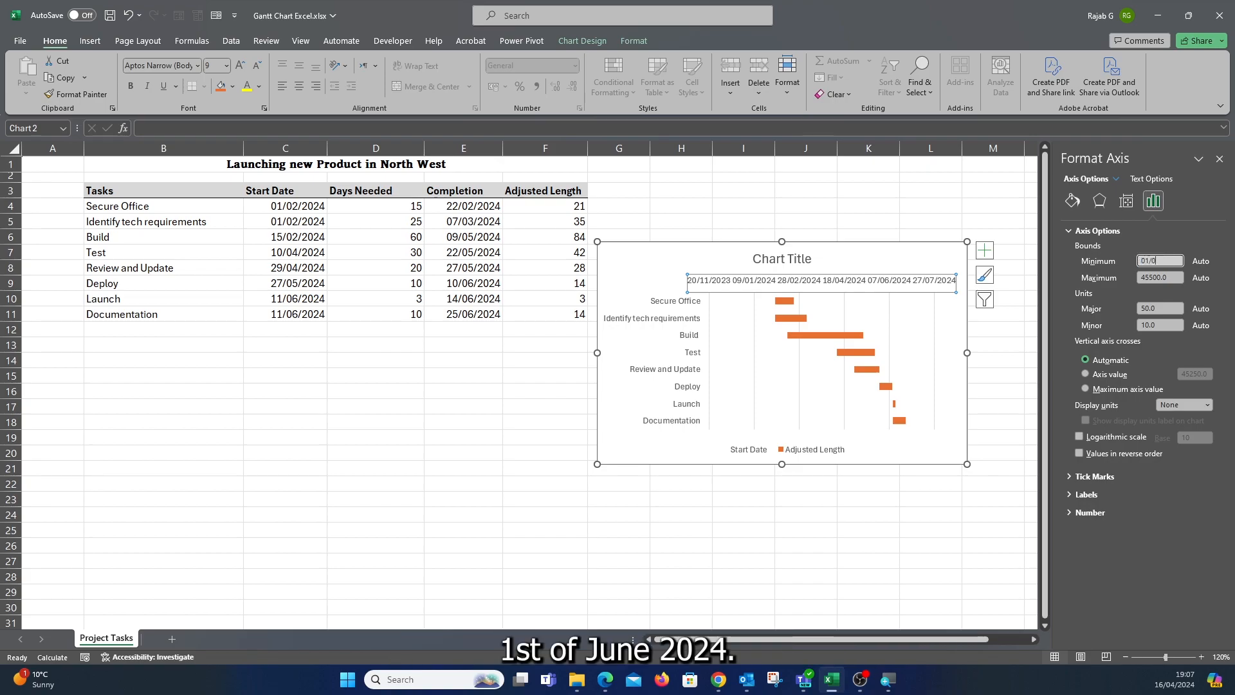
pyautogui.write('02/202')
pyautogui.write('45323.0')
pyautogui.press('Return')
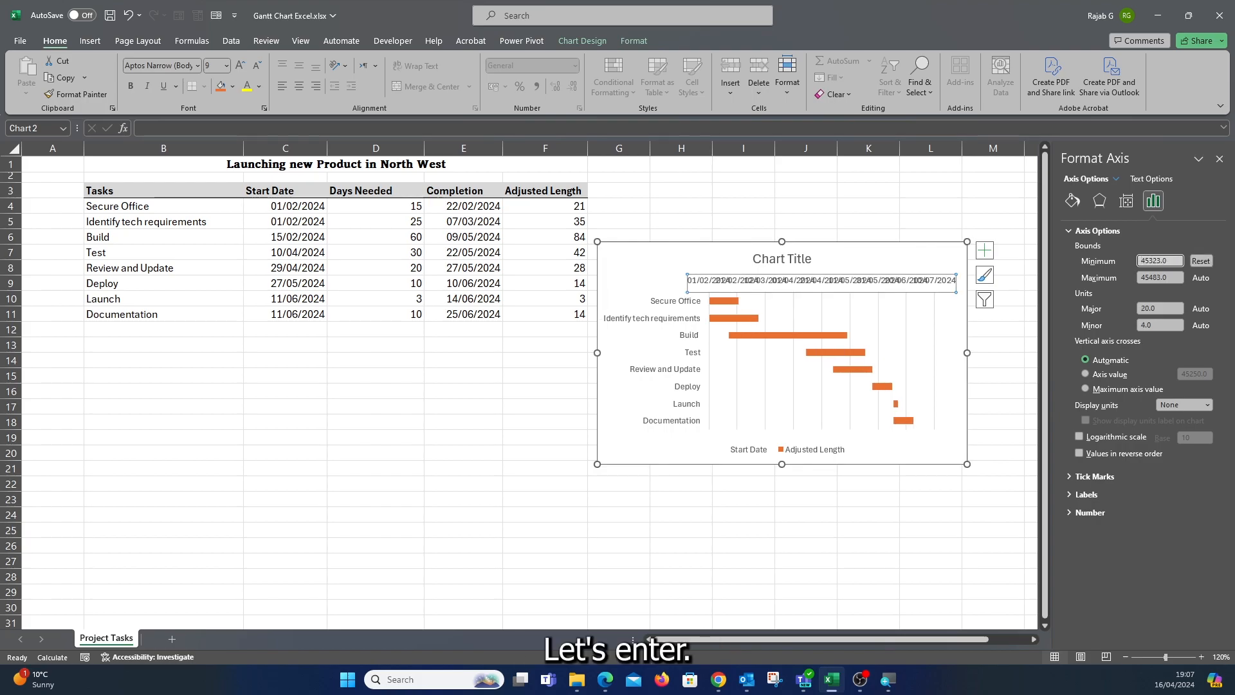
# Set the date axis maximum bound to 25/06/2024.
pyautogui.doubleClick(1148, 277)
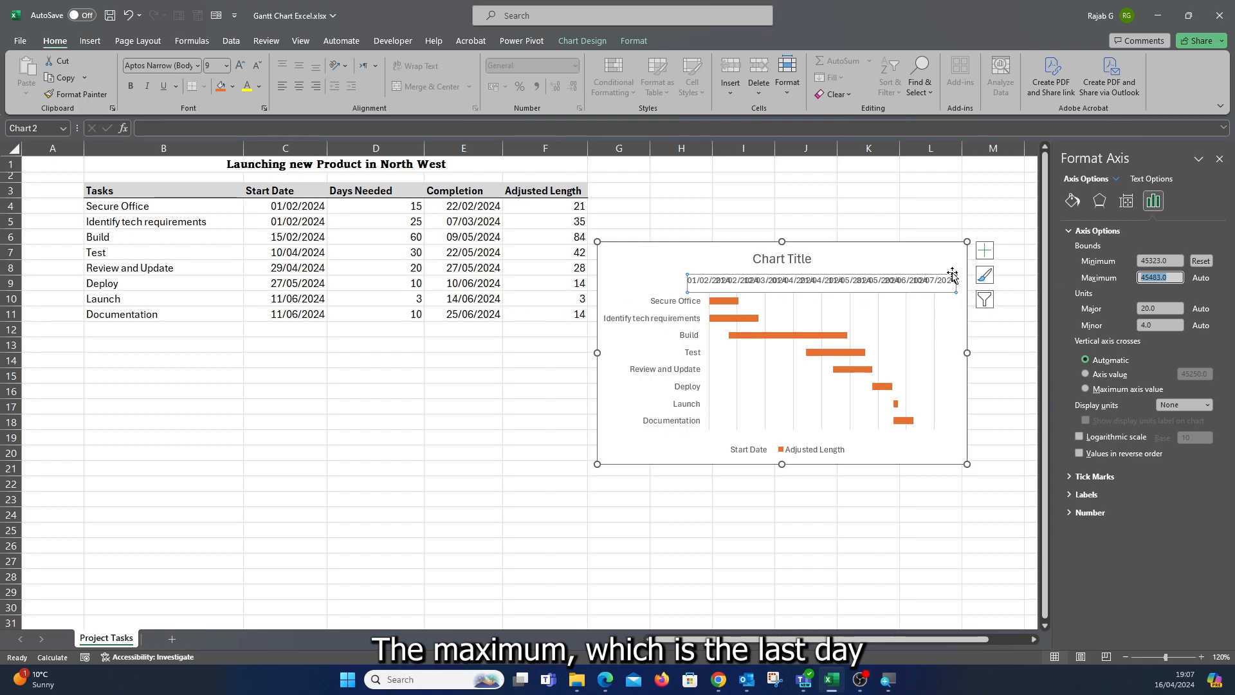
pyautogui.write('25/06/20')
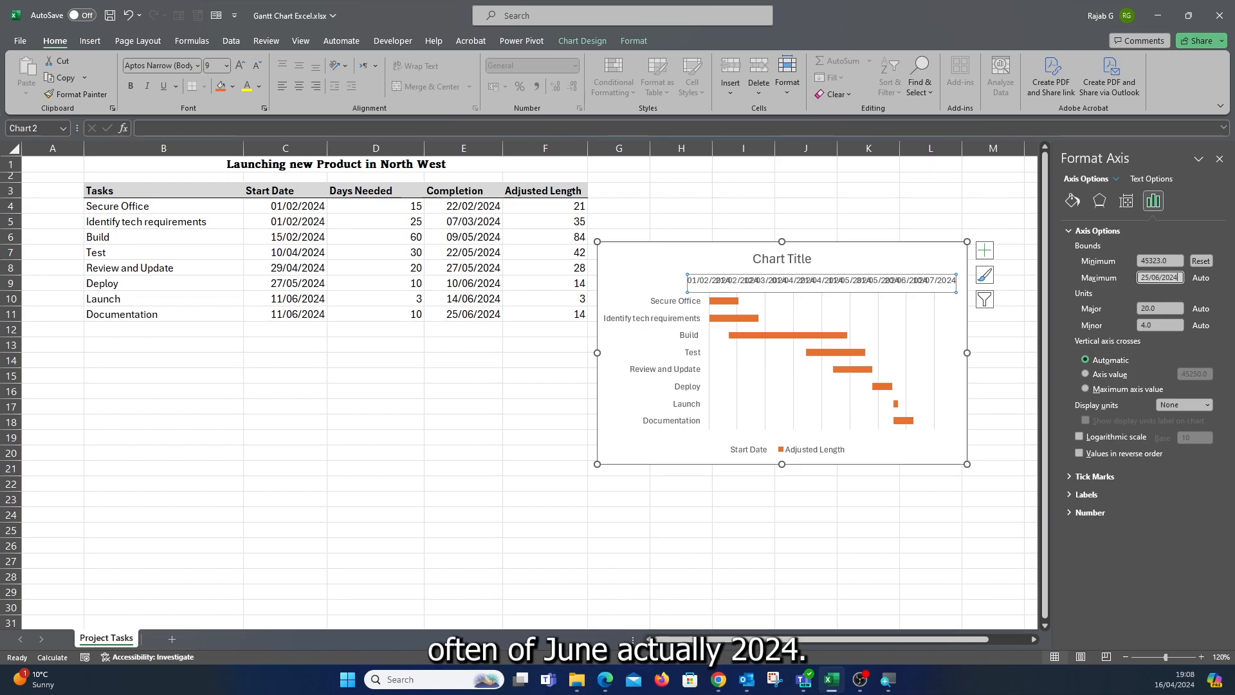
pyautogui.write('24')
pyautogui.press('Return')
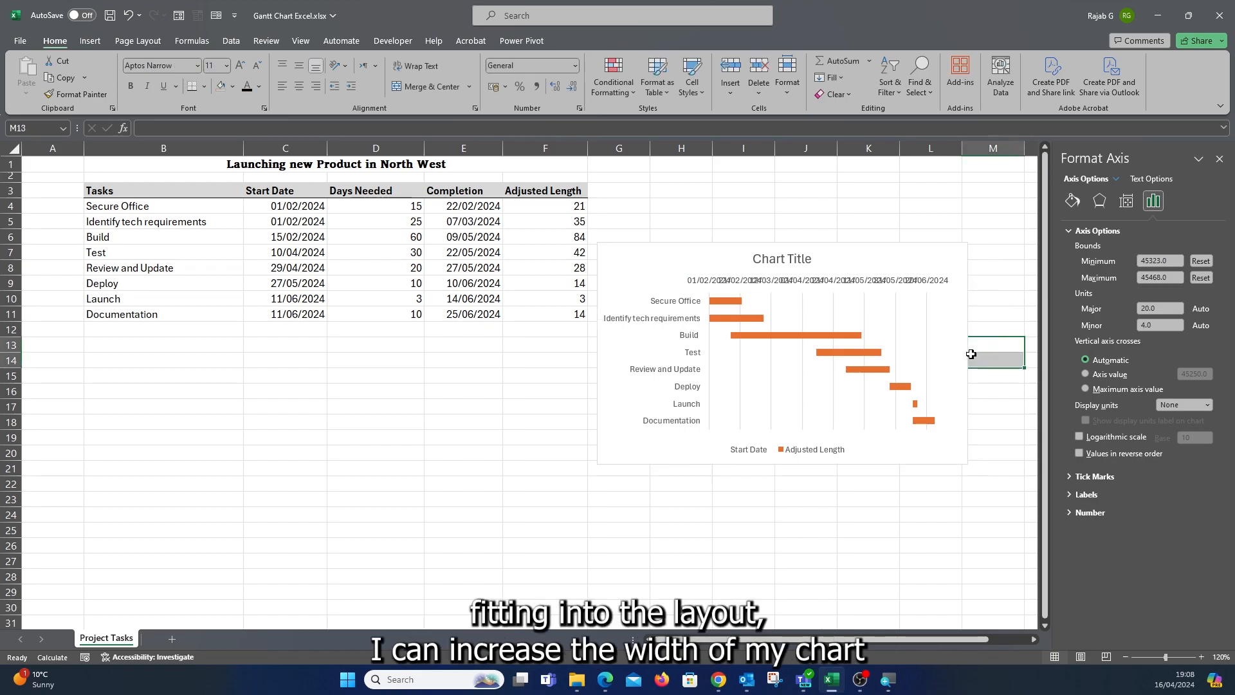
# Widen the chart slightly and angle the date axis labels counterclockwise.
pyautogui.click(966, 352)
pyautogui.moveTo(967, 352); pyautogui.dragTo(981, 353)
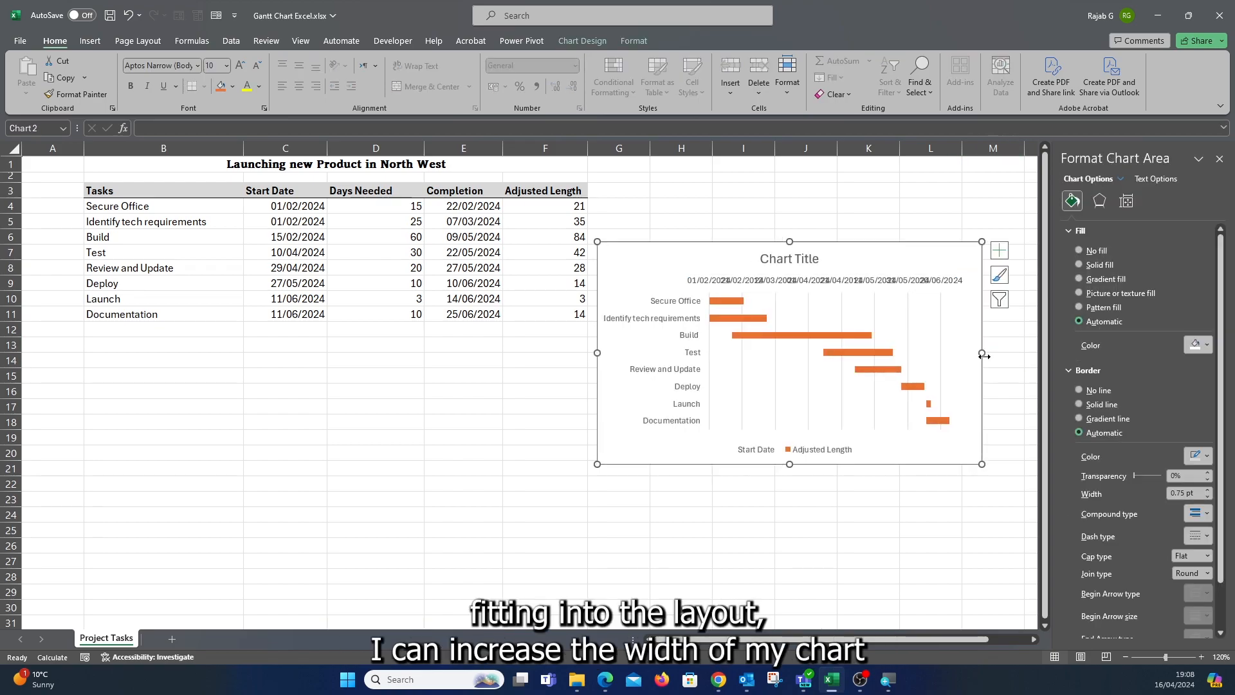
pyautogui.click(693, 286)
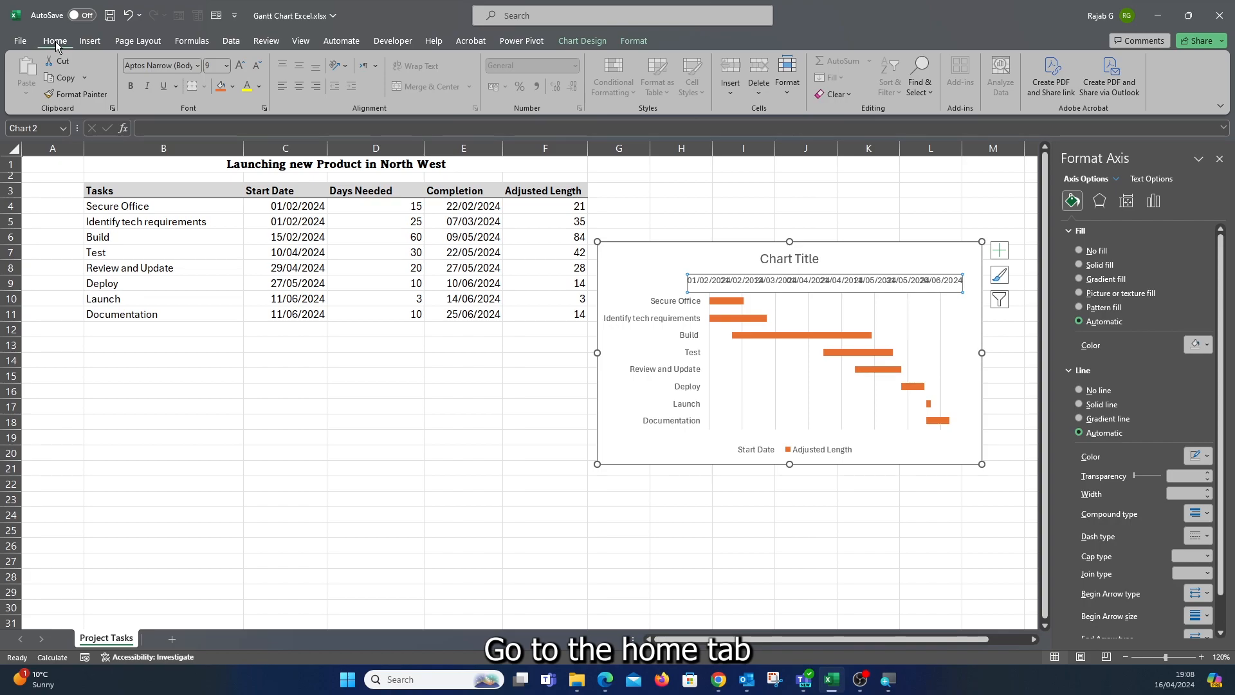
pyautogui.click(345, 66)
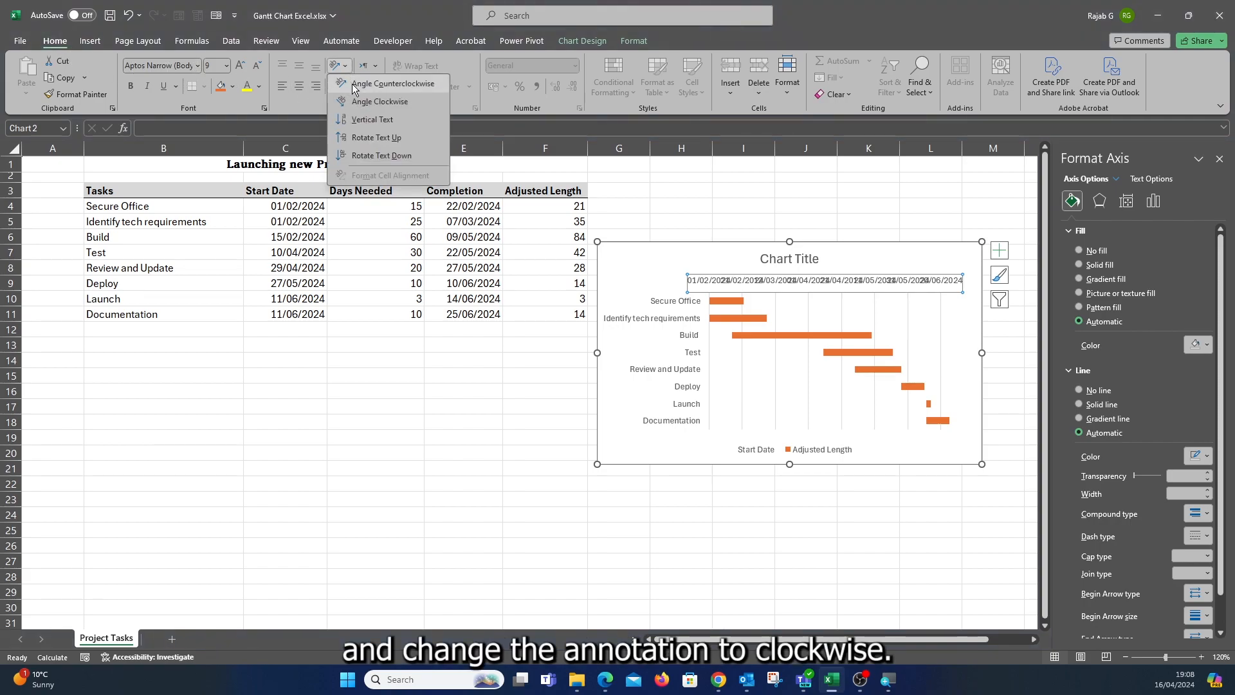
pyautogui.click(355, 85)
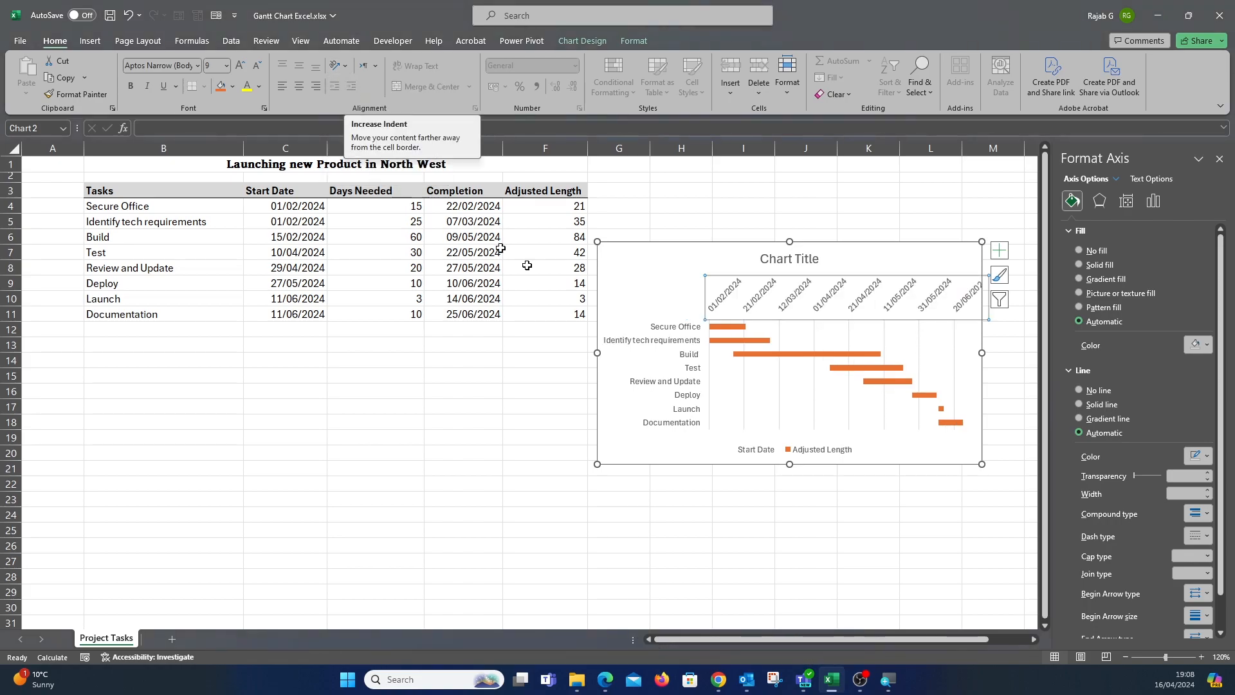
pyautogui.click(1032, 359)
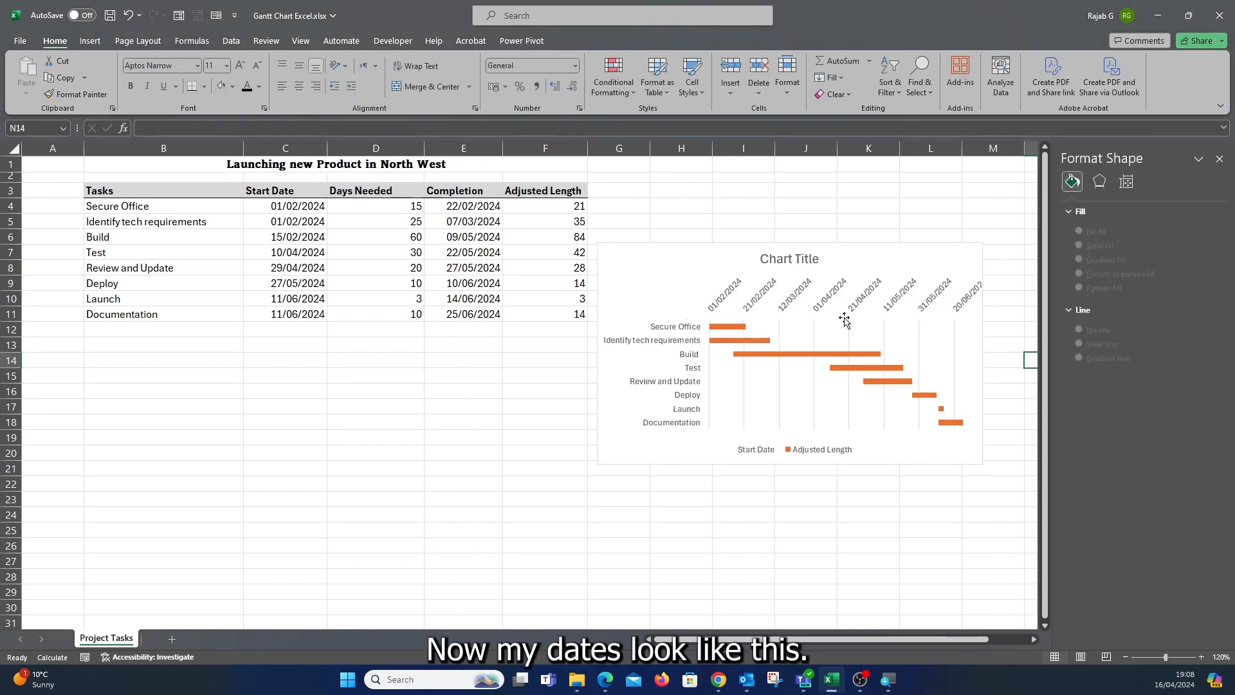
# Set the date axis major unit to 7.
pyautogui.click(723, 297)
pyautogui.click(722, 297)
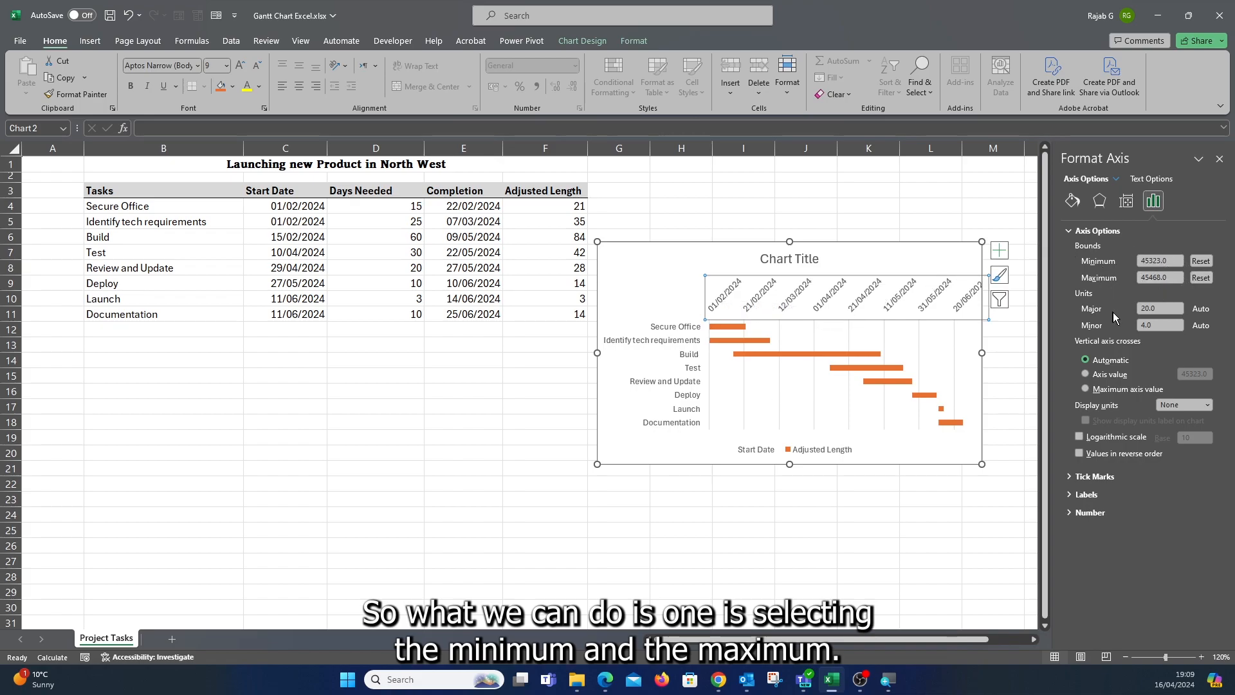
pyautogui.click(1158, 310)
pyautogui.moveTo(1163, 309); pyautogui.dragTo(1133, 312)
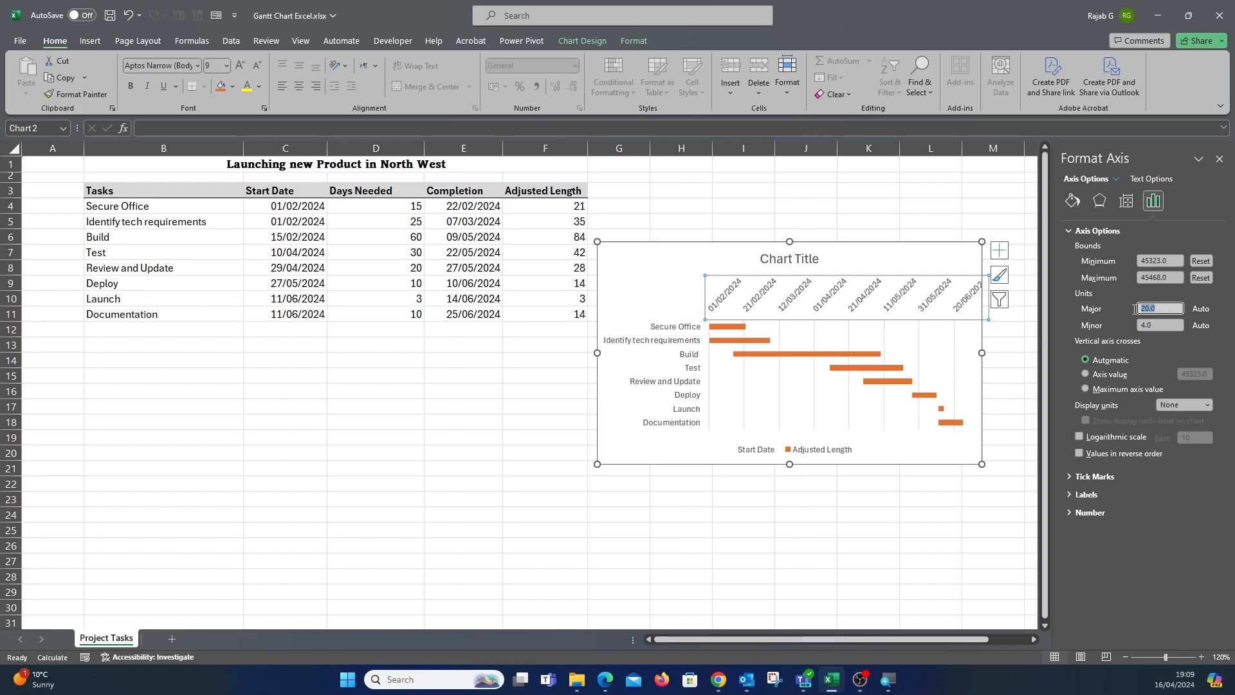
pyautogui.write('7')
pyautogui.press('Return')
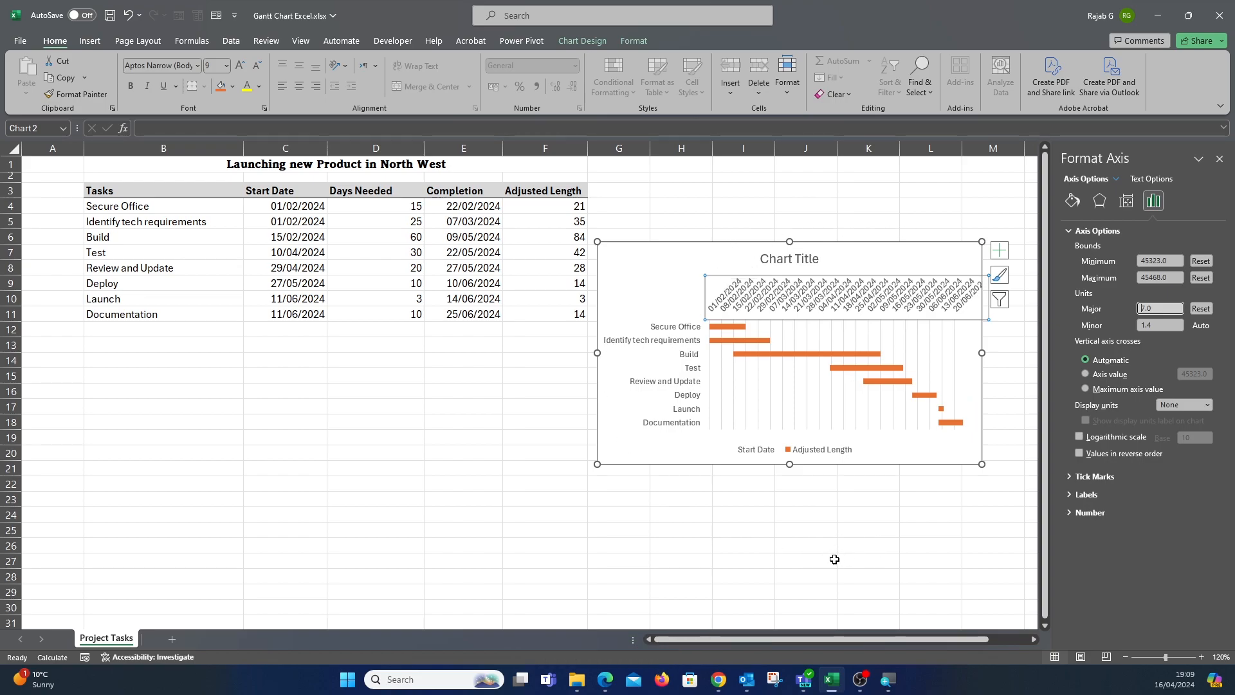
# Widen the chart a little further and delete the legend.
pyautogui.moveTo(980, 353); pyautogui.dragTo(999, 352)
pyautogui.click(798, 303)
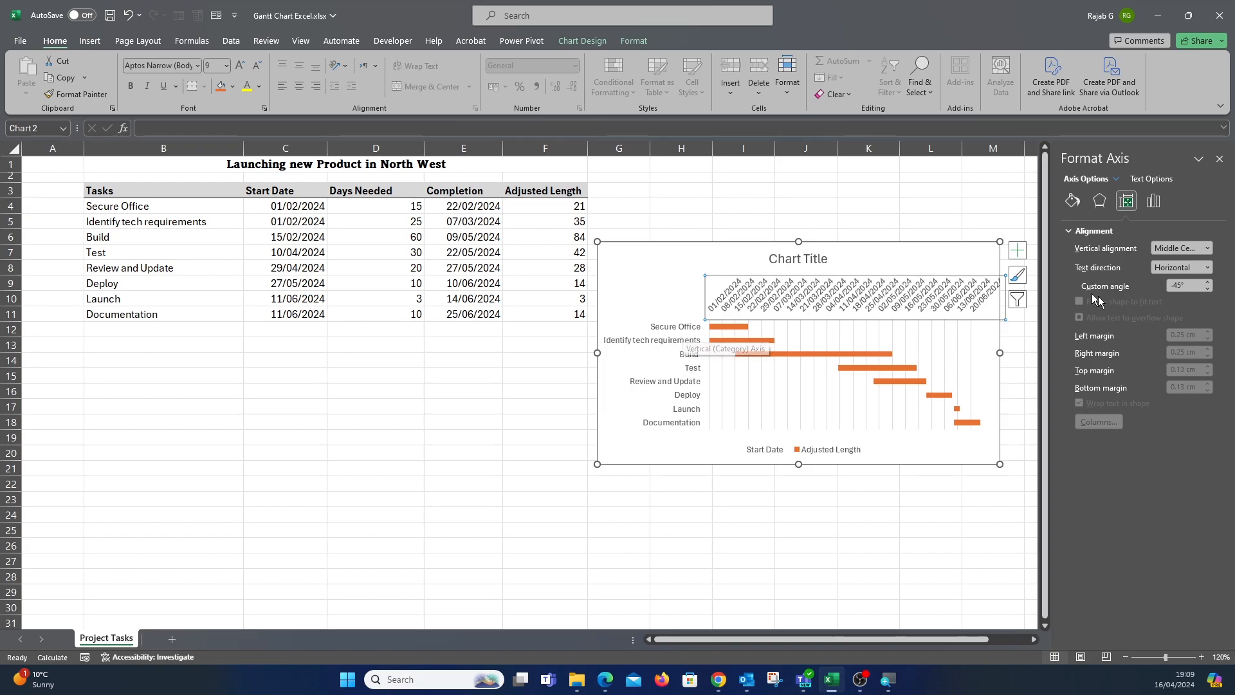
pyautogui.click(1153, 201)
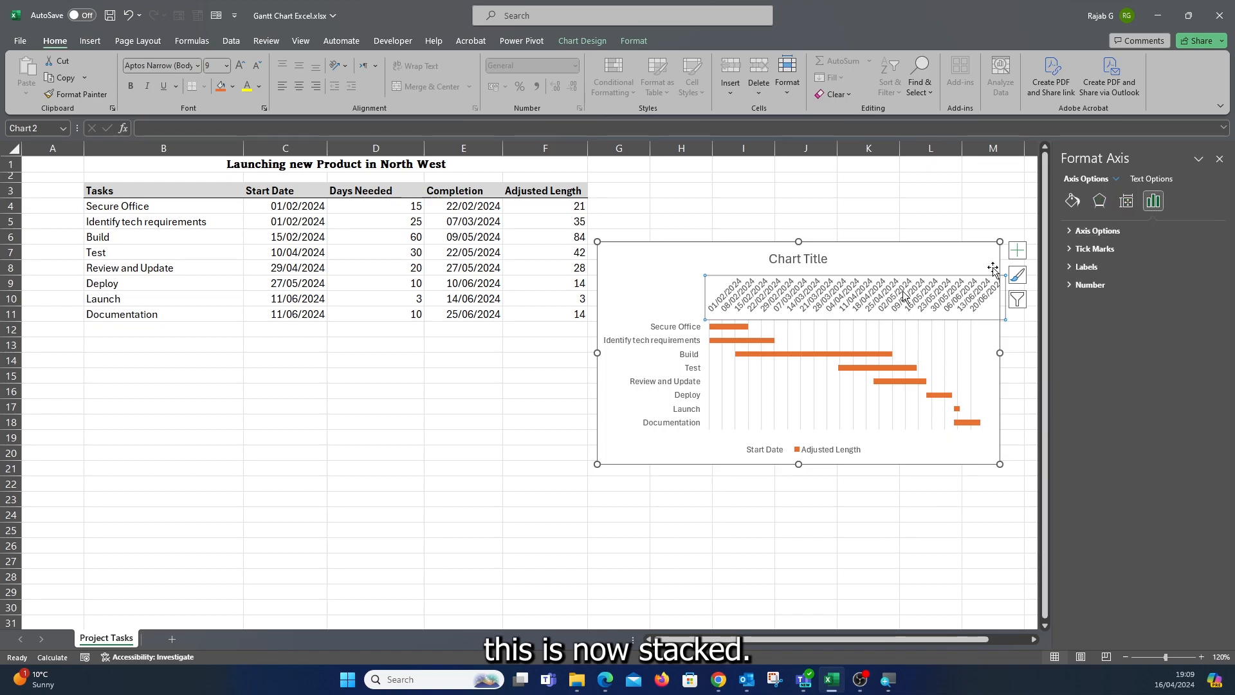
pyautogui.click(825, 455)
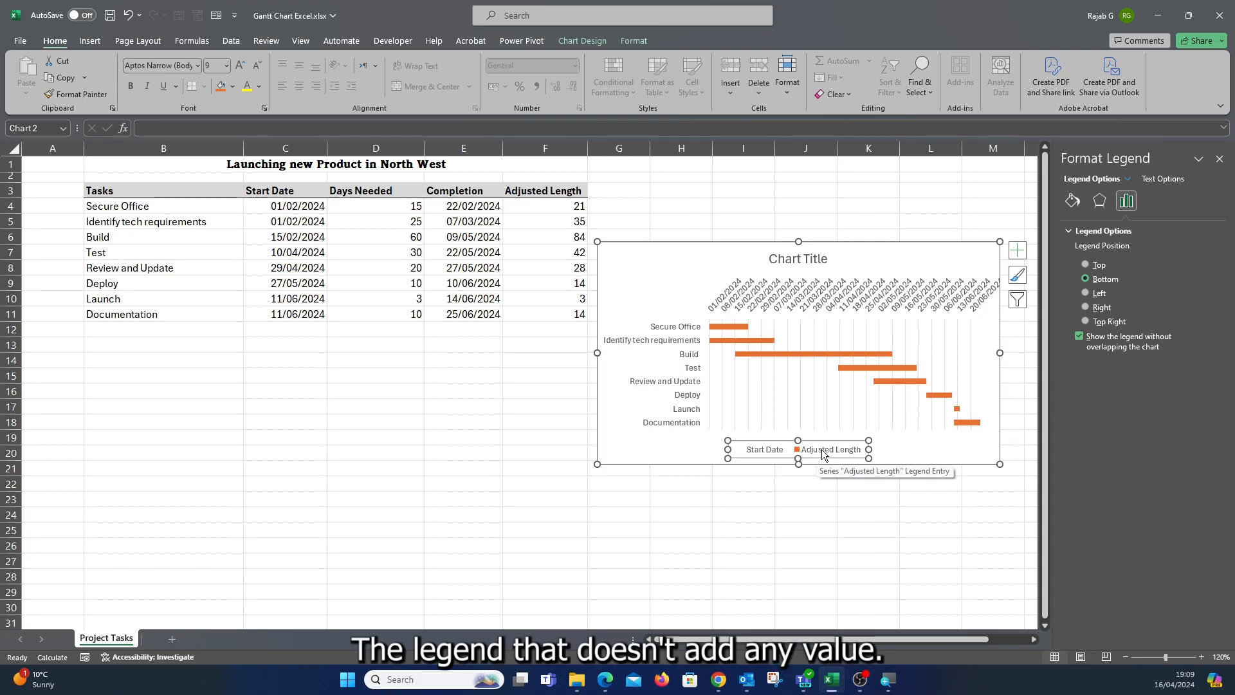
pyautogui.press('Delete')
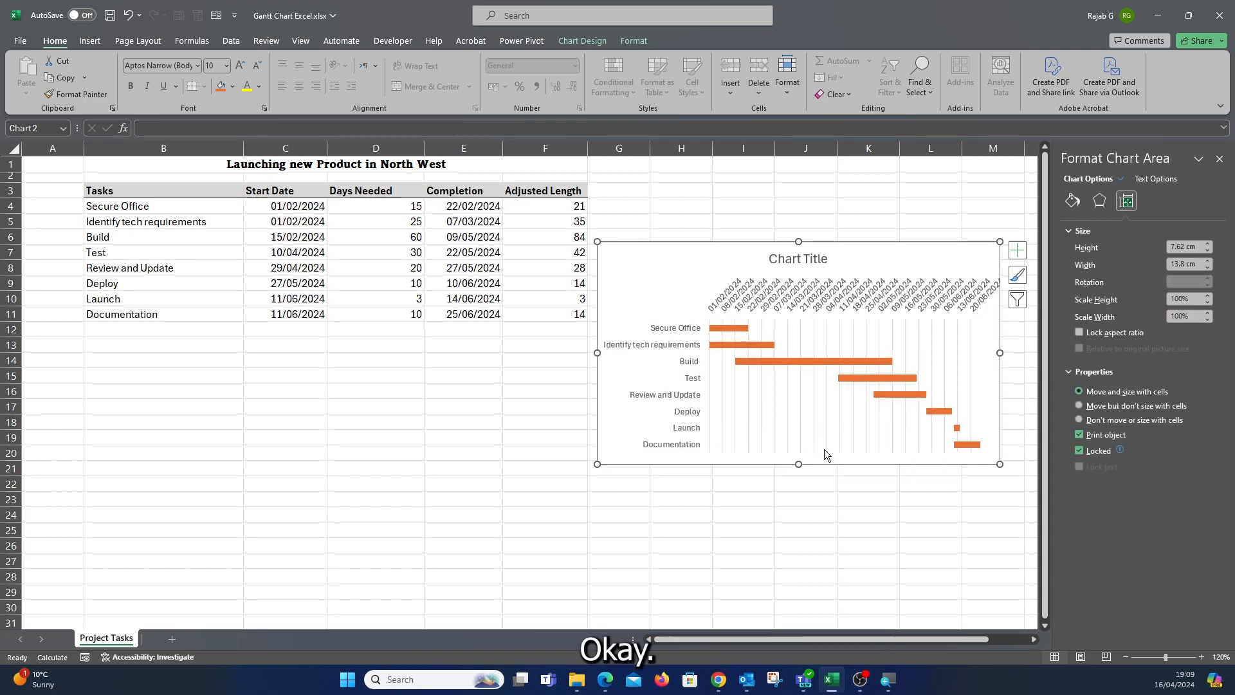
# Retitle the chart as "New Product Launch".
pyautogui.click(792, 259)
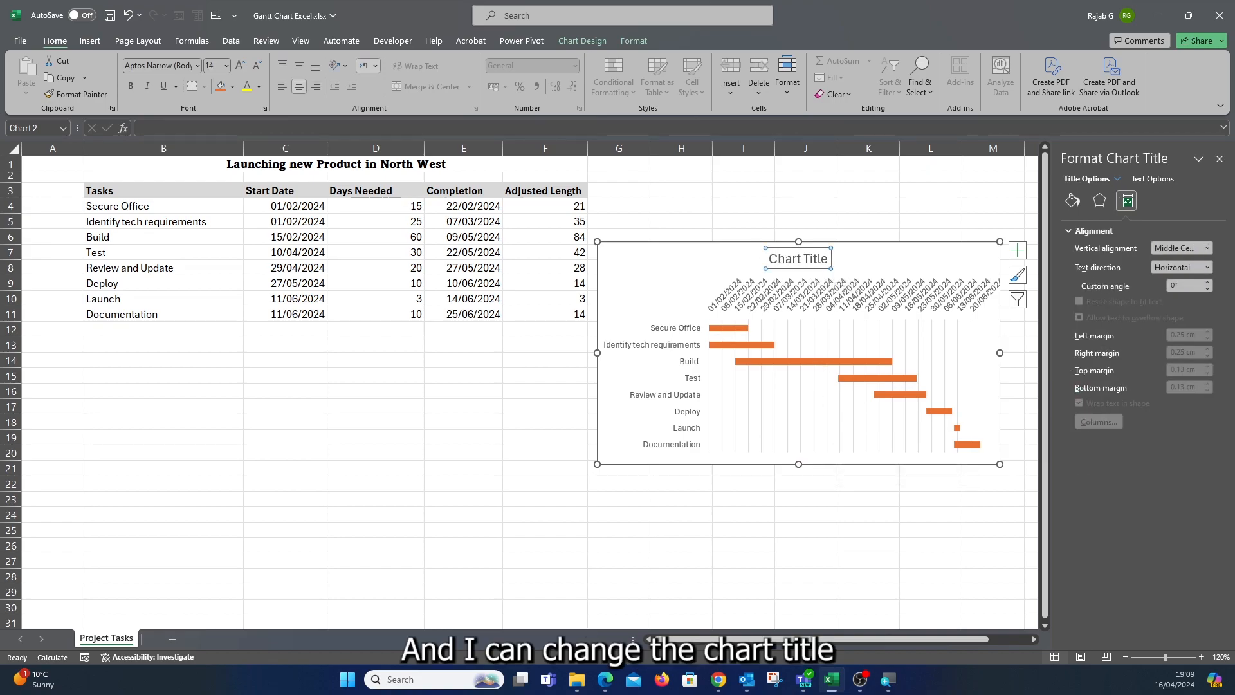
pyautogui.tripleClick(784, 260)
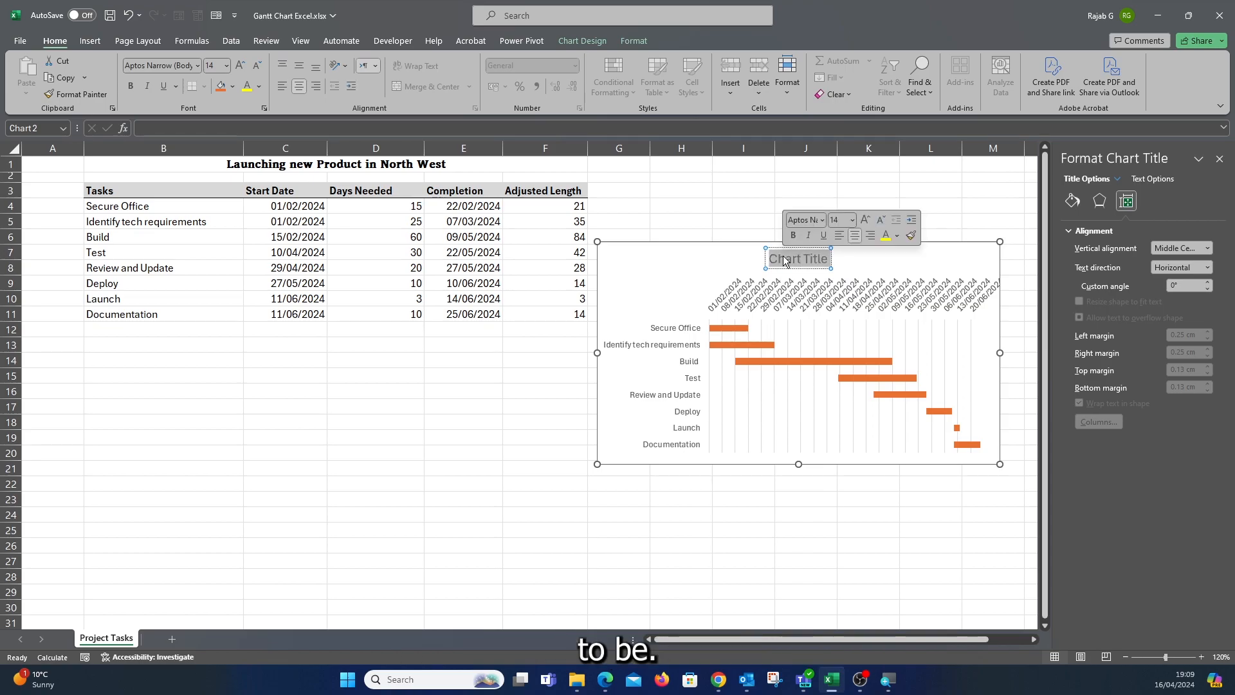
pyautogui.write('N')
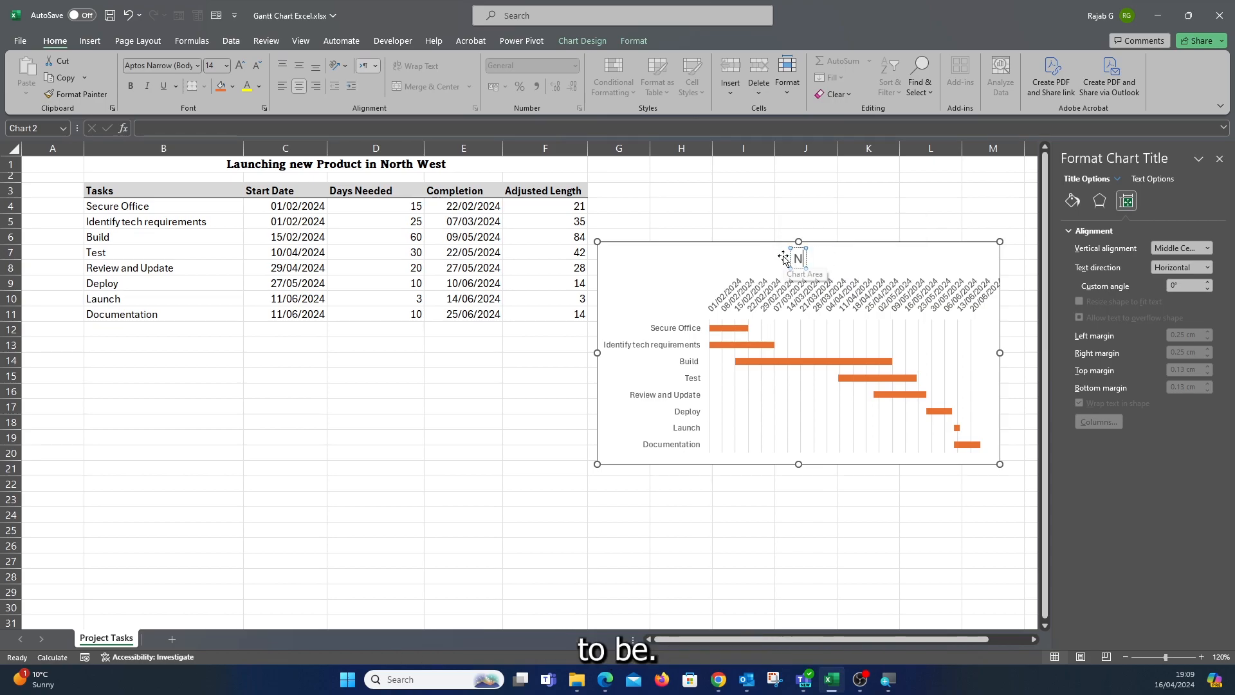
pyautogui.write('ew Product')
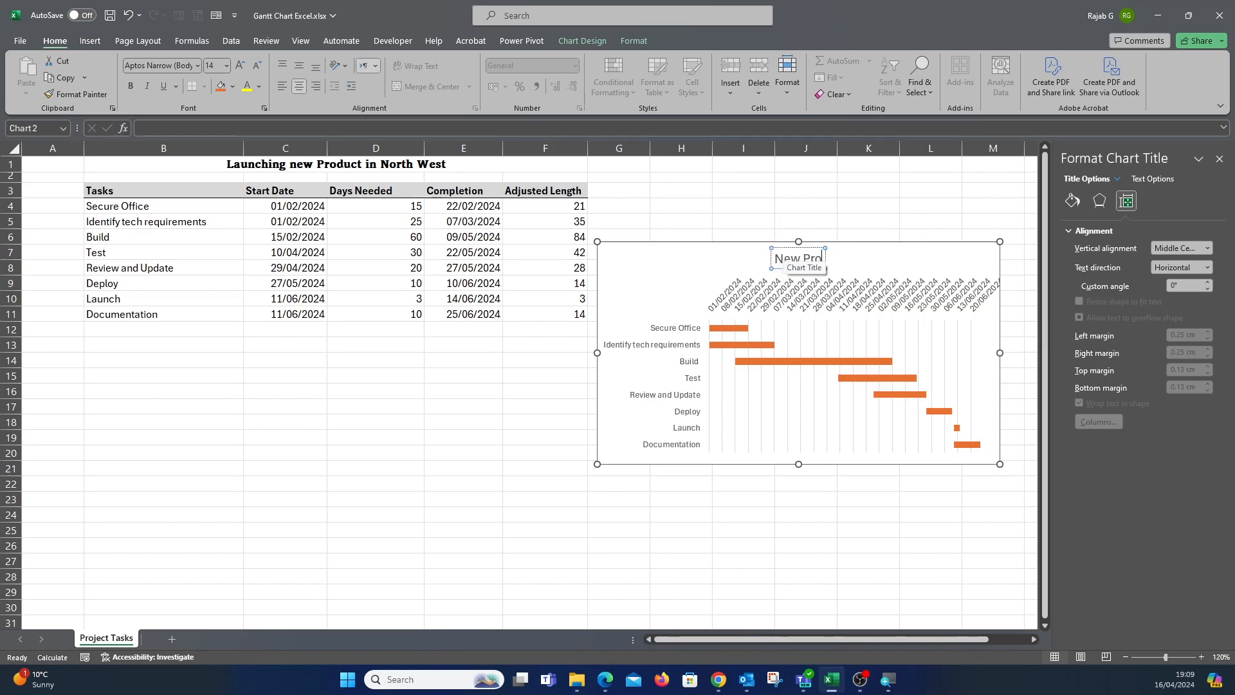
pyautogui.write(' Laun')
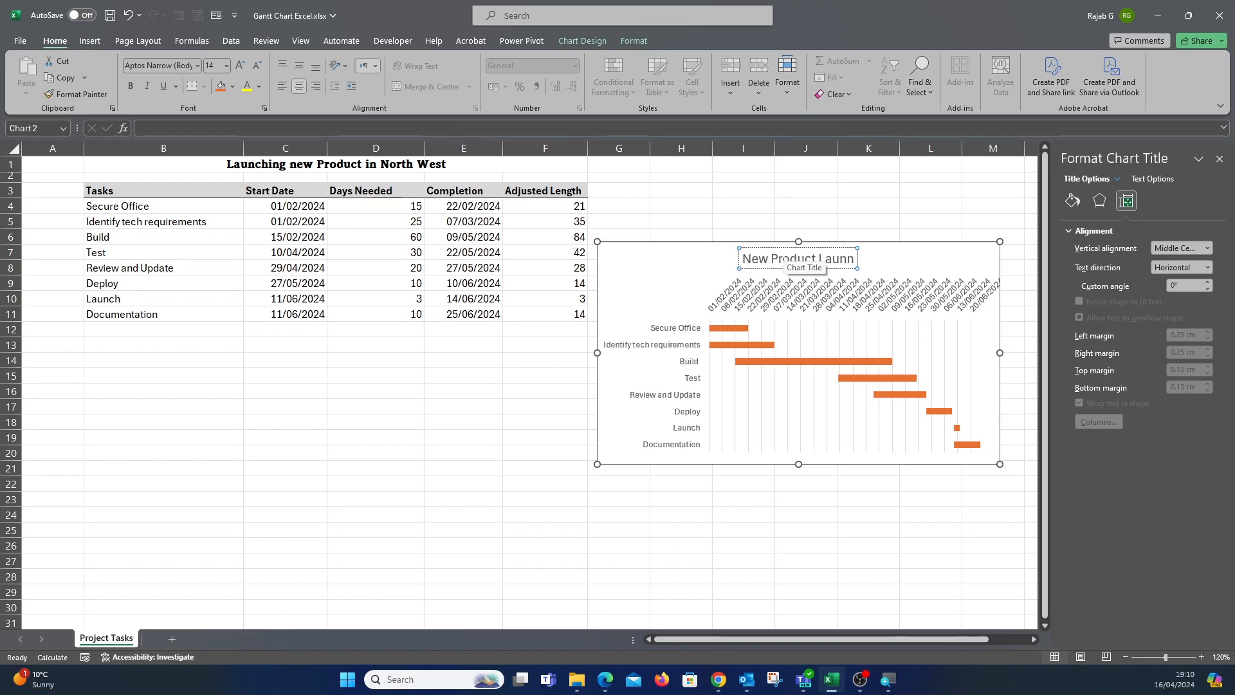
pyautogui.write('ch')
# Cut the chart and paste it onto a new worksheet.
pyautogui.moveTo(663, 259); pyautogui.dragTo(332, 356)
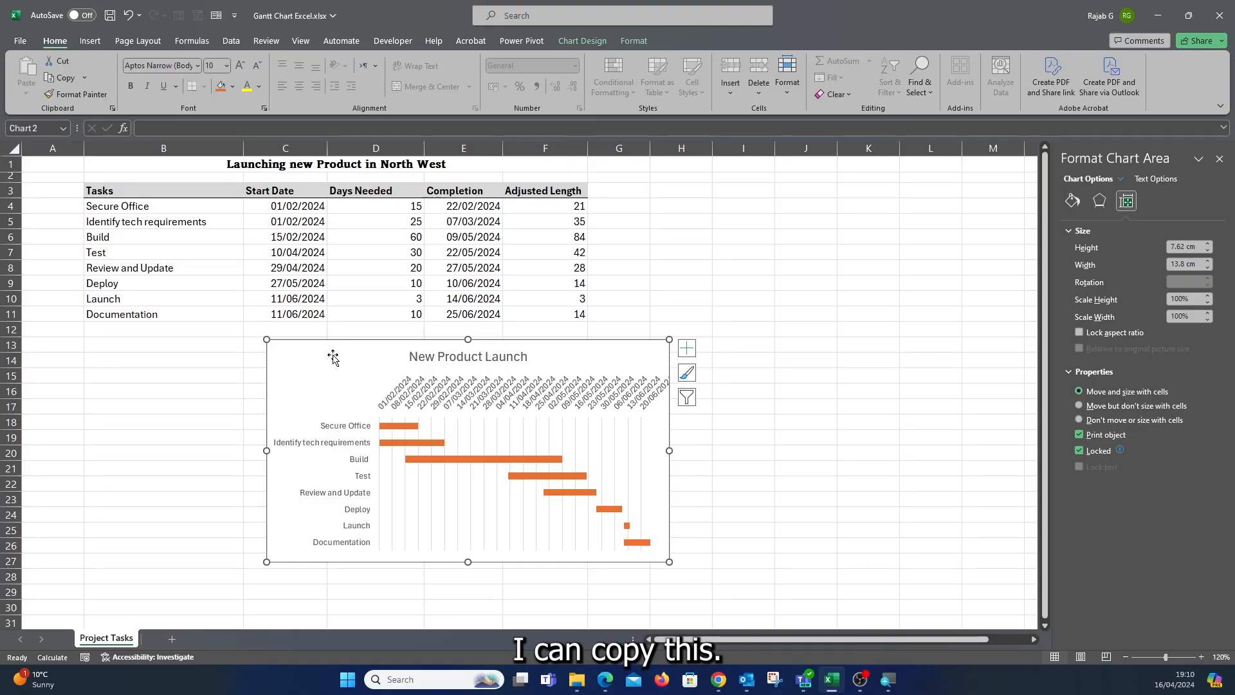
pyautogui.press('ctrl')
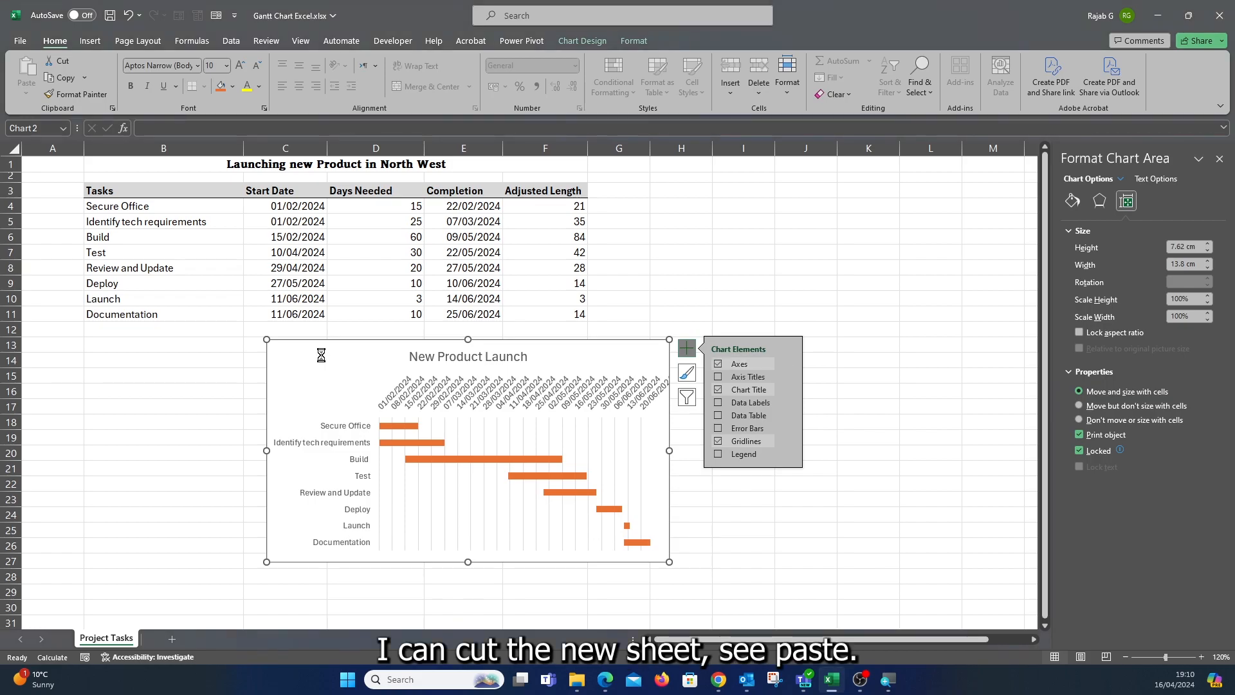
pyautogui.hotkey('ctrl', 'x')
pyautogui.click(172, 639)
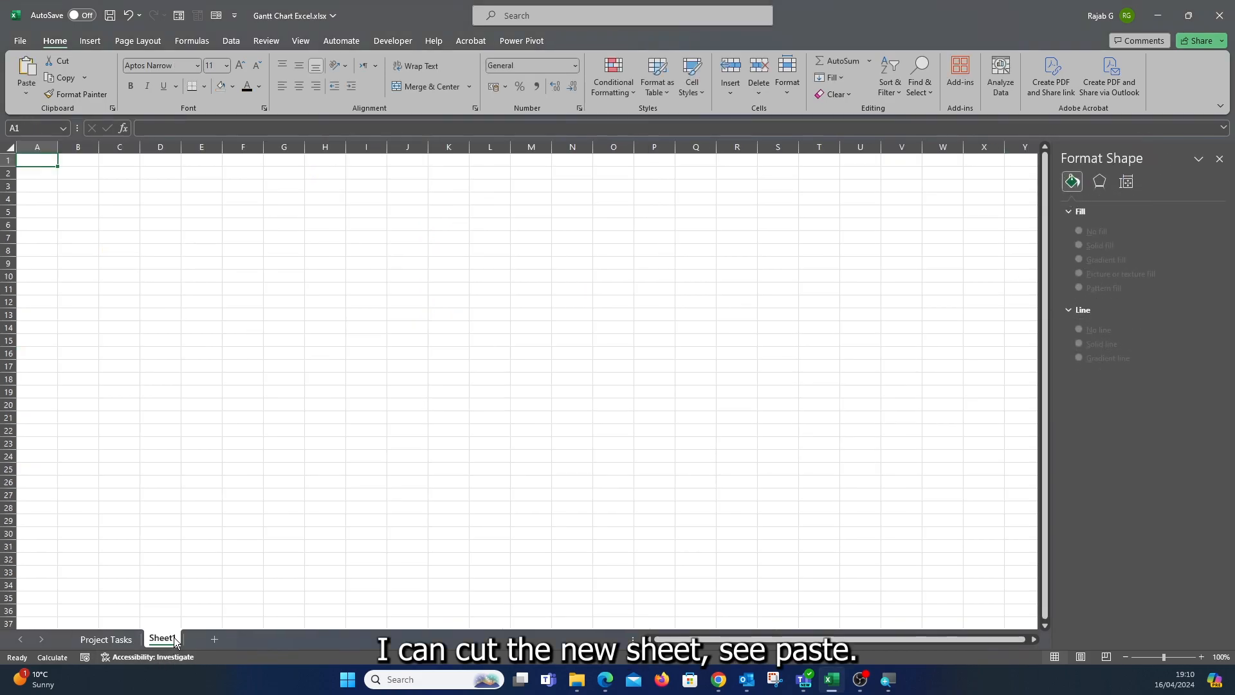
pyautogui.hotkey('ctrl', 'v')
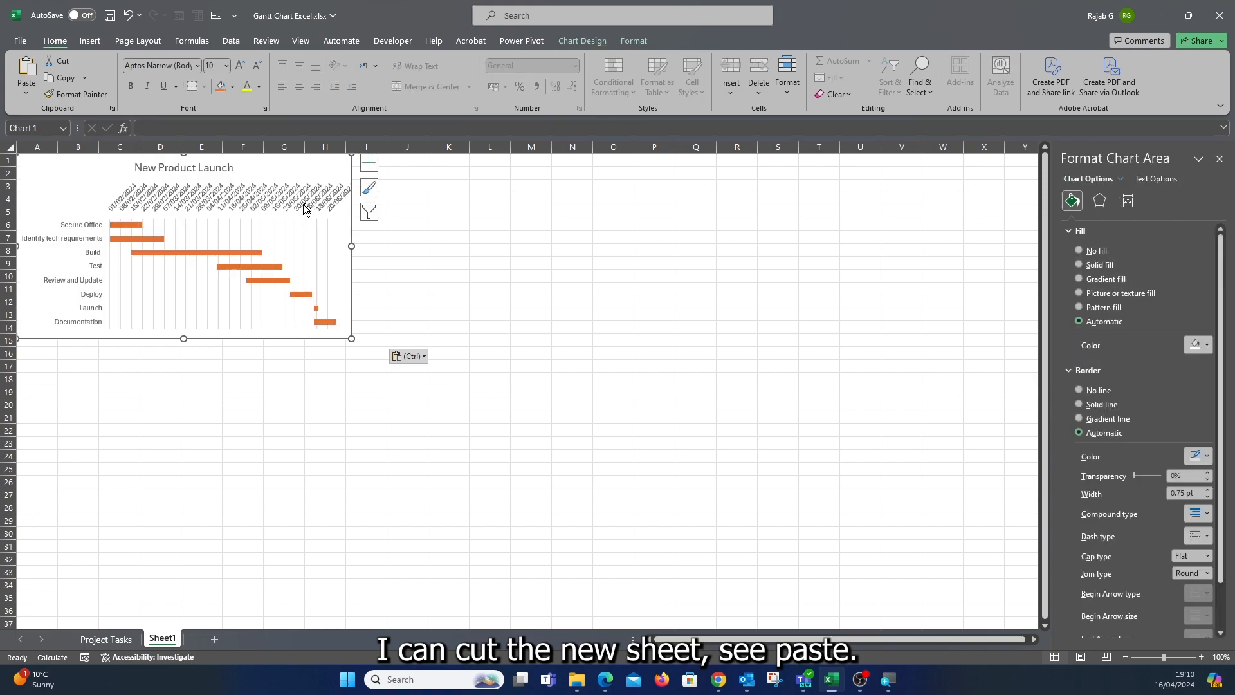
# Enlarge the pasted chart so it spans roughly columns A to N and rows 1 to 23.
pyautogui.click(331, 256)
pyautogui.click(423, 291)
pyautogui.click(351, 287)
pyautogui.moveTo(352, 338); pyautogui.dragTo(591, 446)
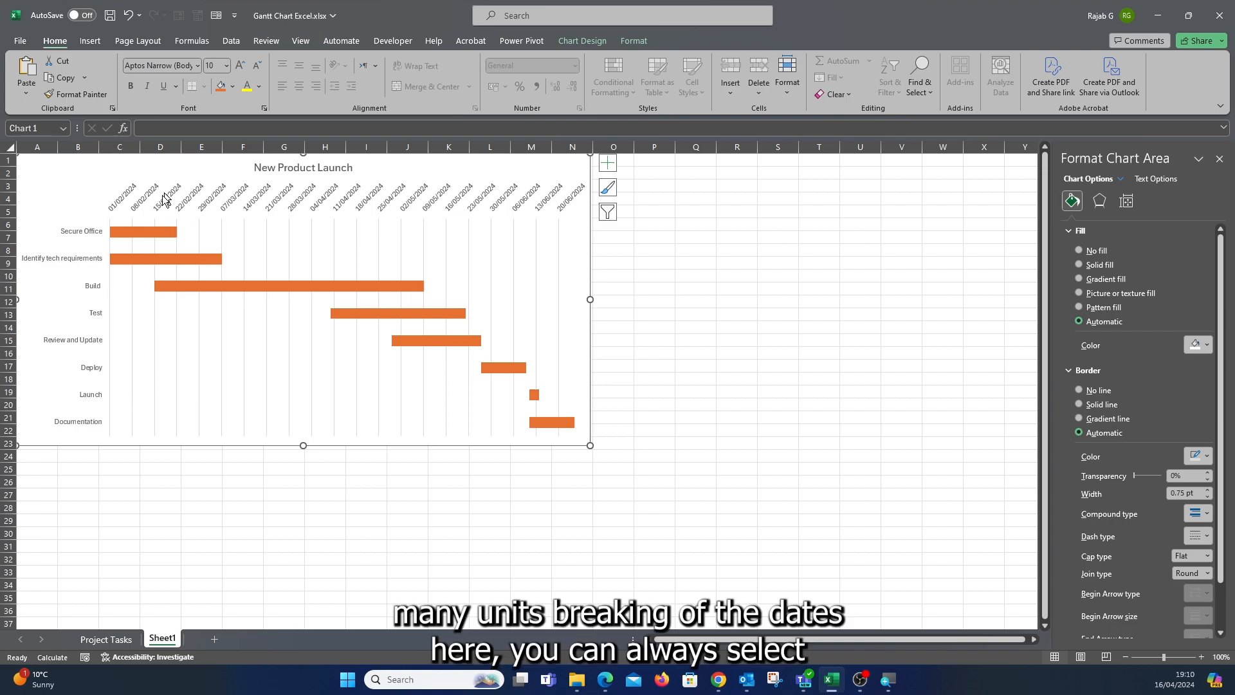
# Open the date axis's Axis Options and select the major unit value for editing.
pyautogui.click(225, 207)
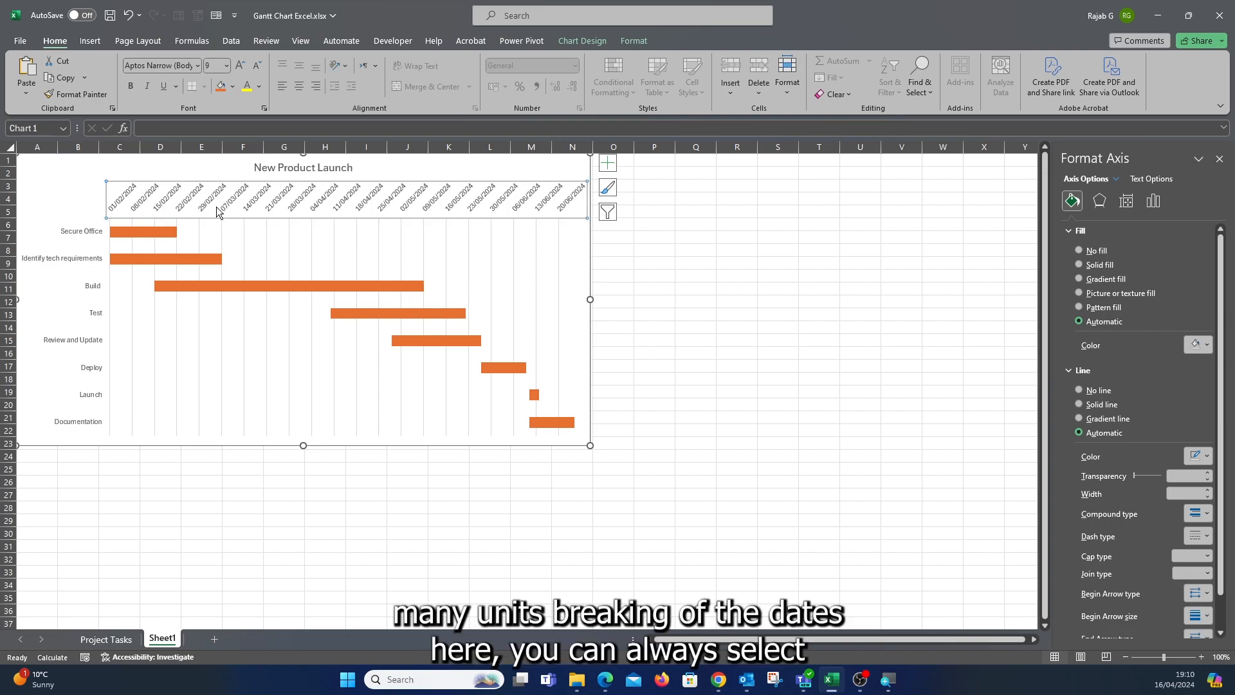
pyautogui.click(1155, 201)
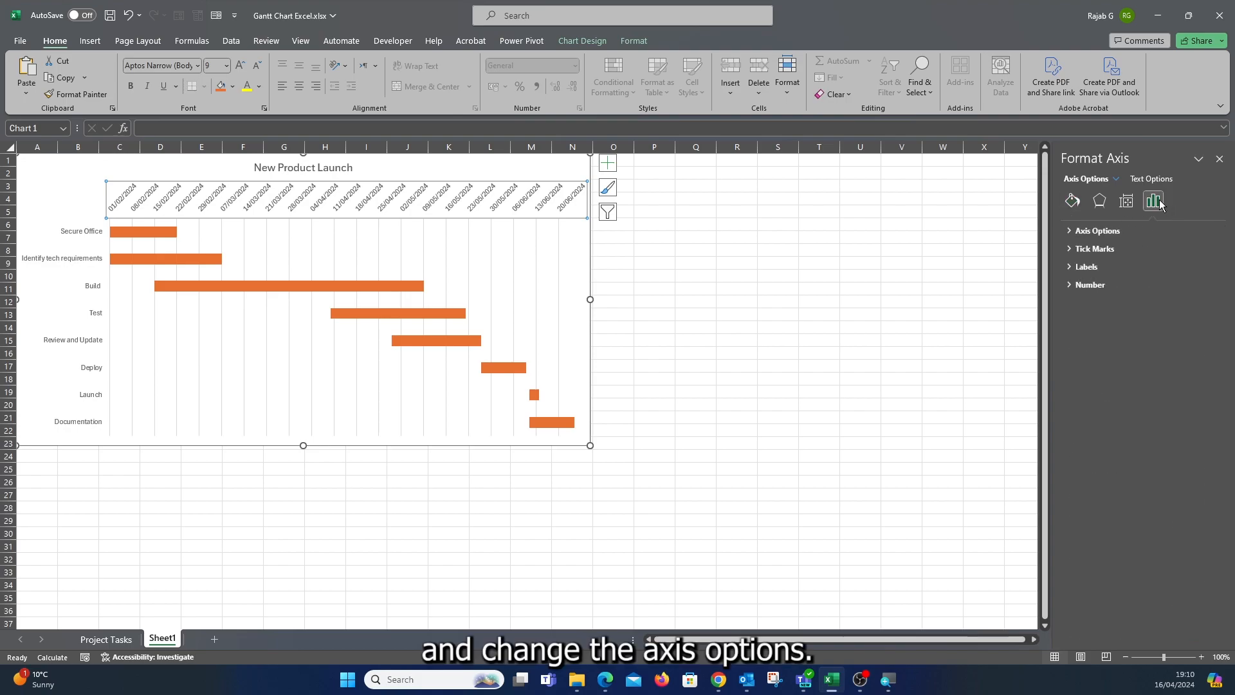
pyautogui.click(1072, 230)
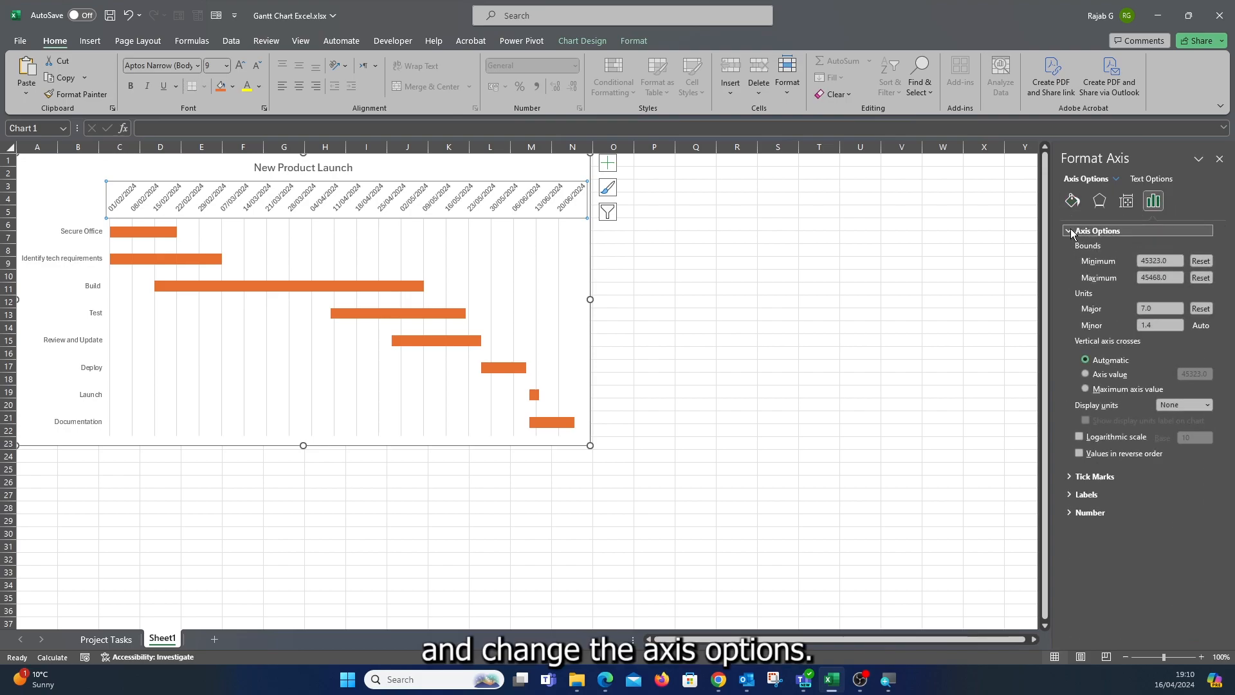
pyautogui.doubleClick(1148, 308)
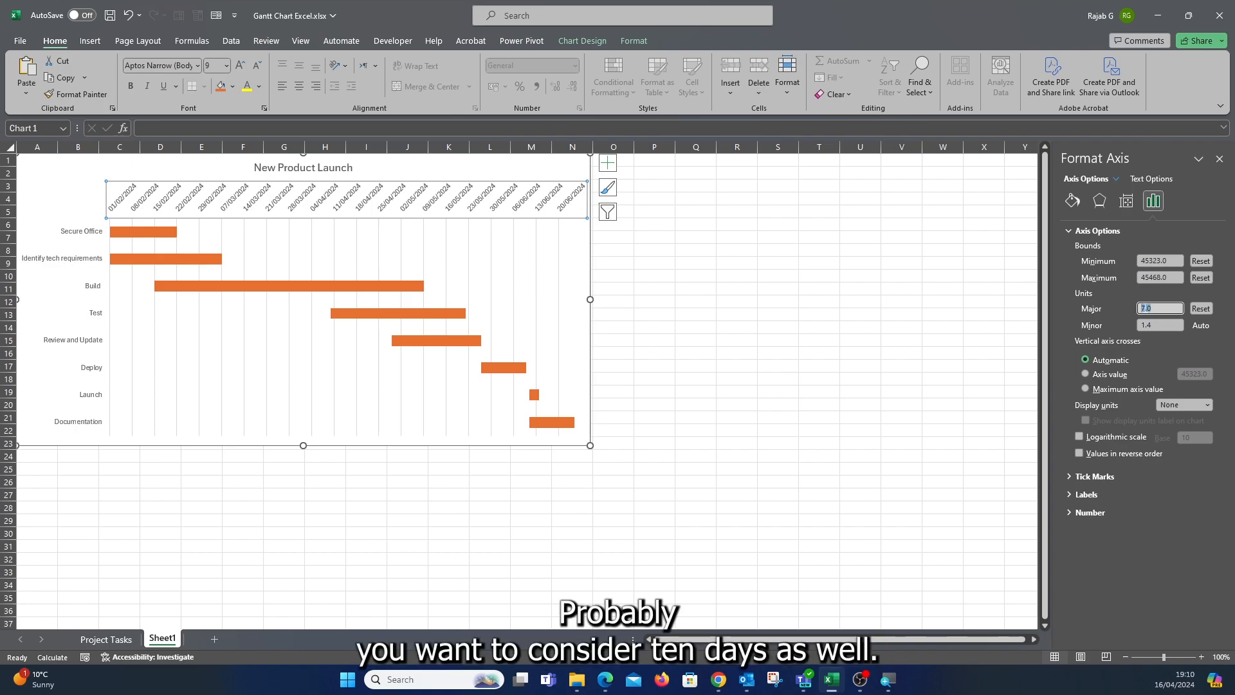